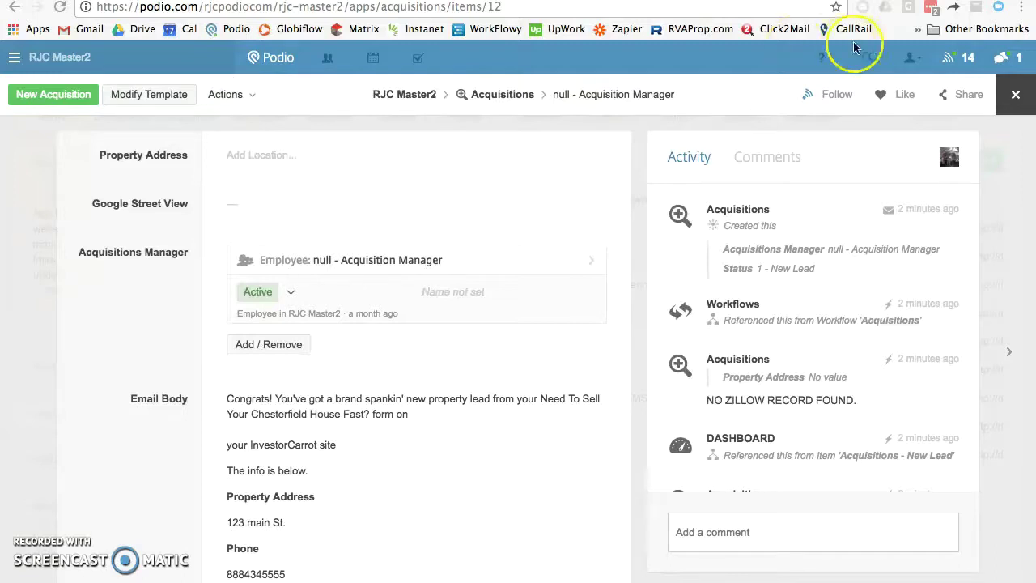
Step: Leave the Podio Acquisitions lead item and return to the InvestorCarrot account page
left_click(931, 0)
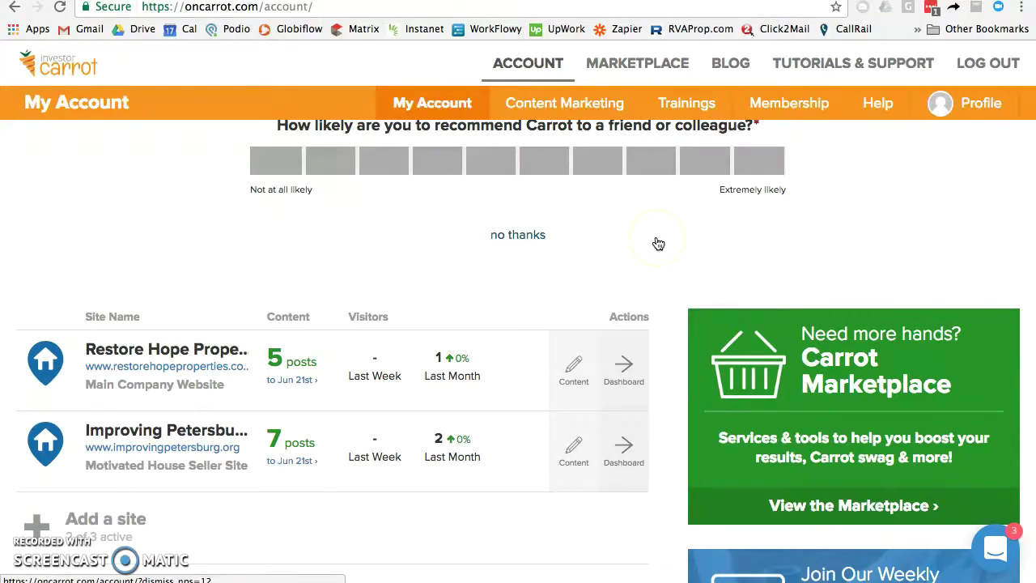
Step: Open the Carrot help article 'Updating Form Email Notifications / Autoresponder'
scroll(656, 241, "up", 2)
scroll(658, 244, "up", 1)
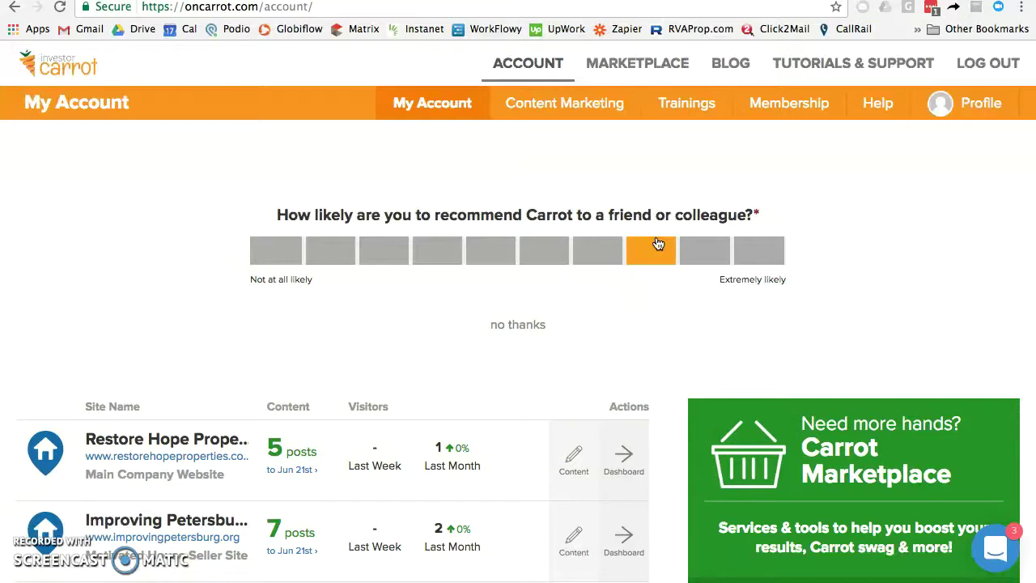
left_click(730, 58)
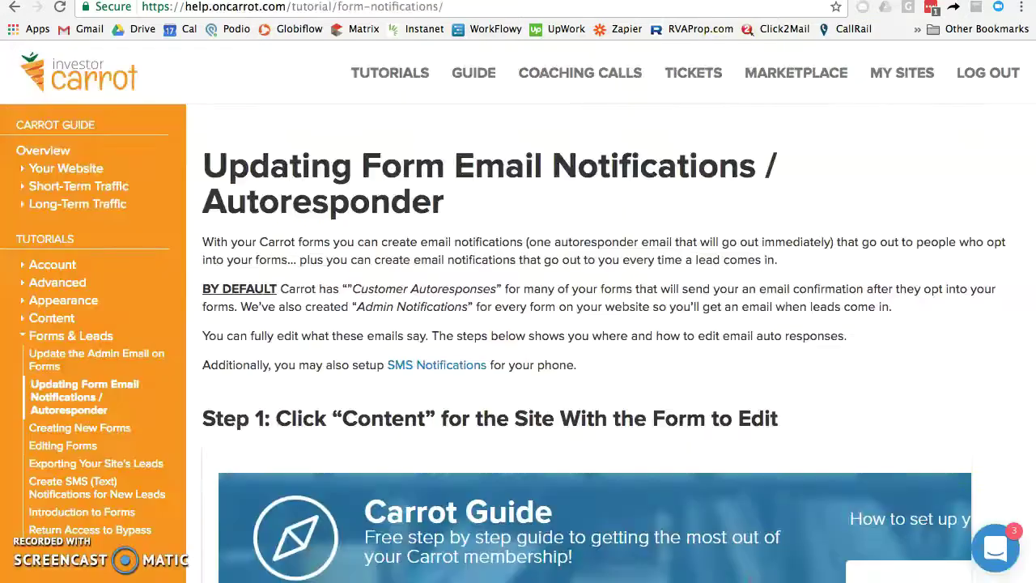
left_click(641, 276)
Step: Open and read the 'Update the Admin Email on Forms' help article
scroll(536, 267, "down", 20)
left_click(435, 361)
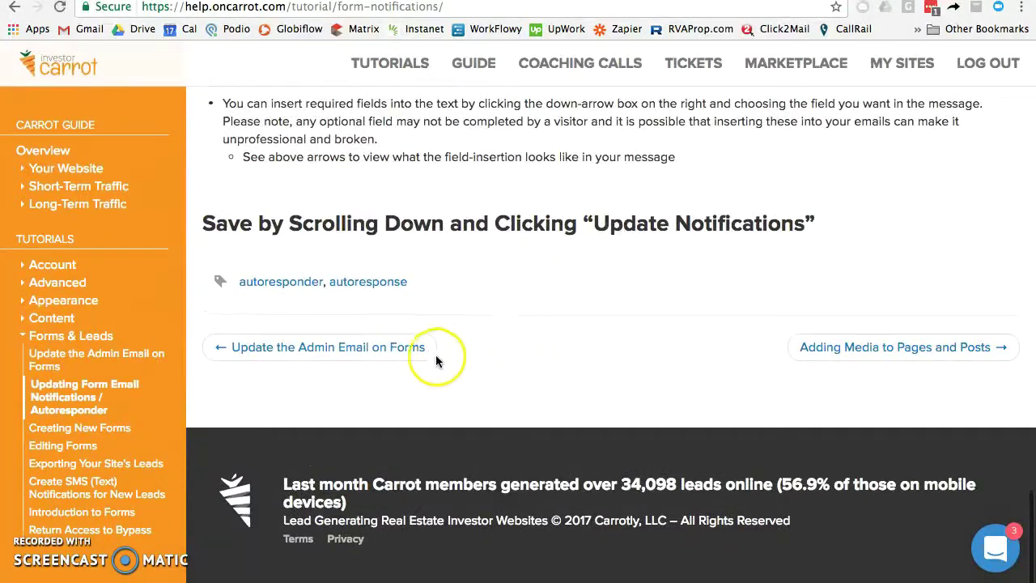
left_click(395, 354)
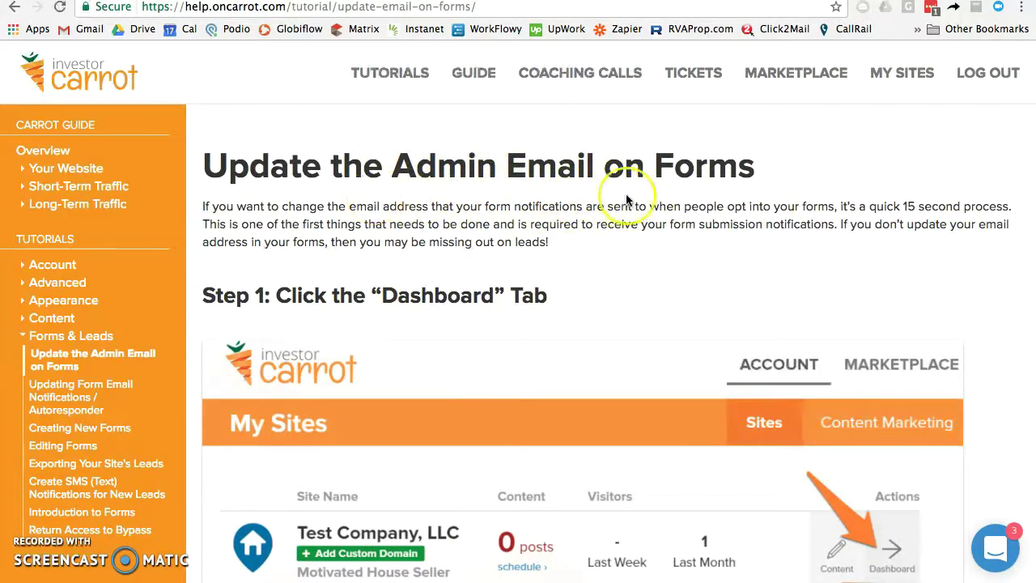
scroll(576, 273, "down", 1)
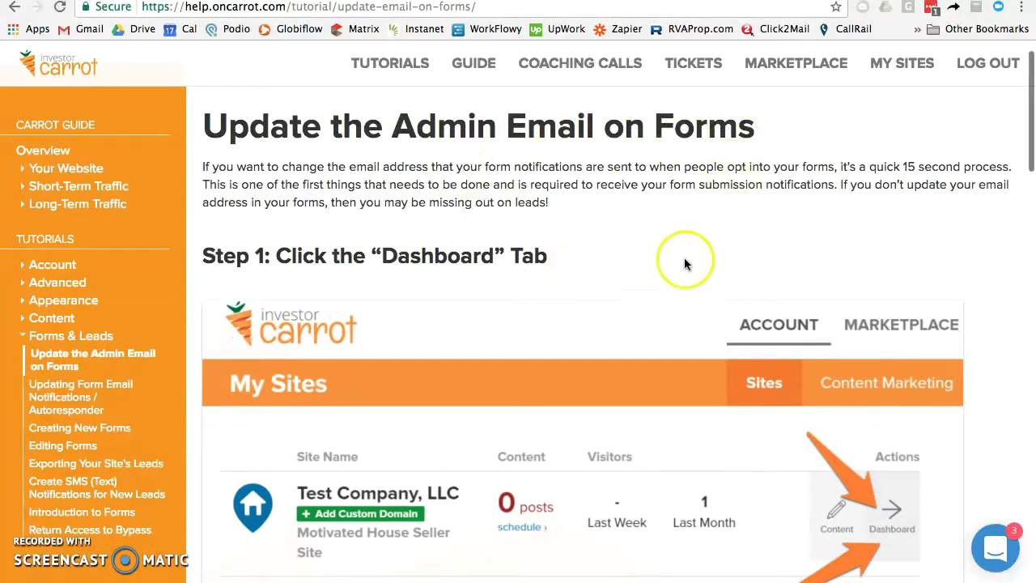
scroll(683, 261, "down", 3)
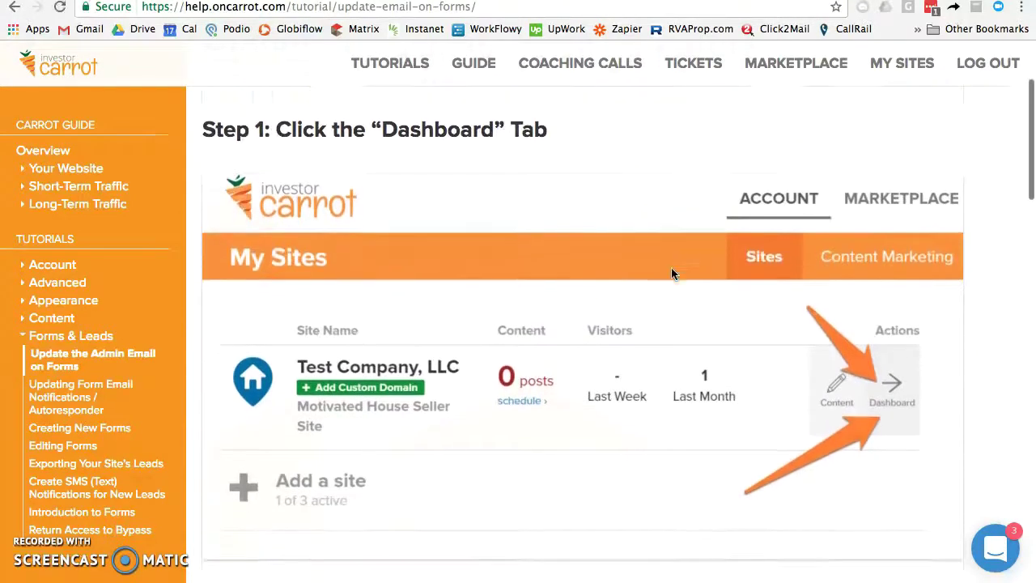
scroll(670, 271, "down", 10)
scroll(671, 273, "down", 13)
scroll(671, 273, "down", 14)
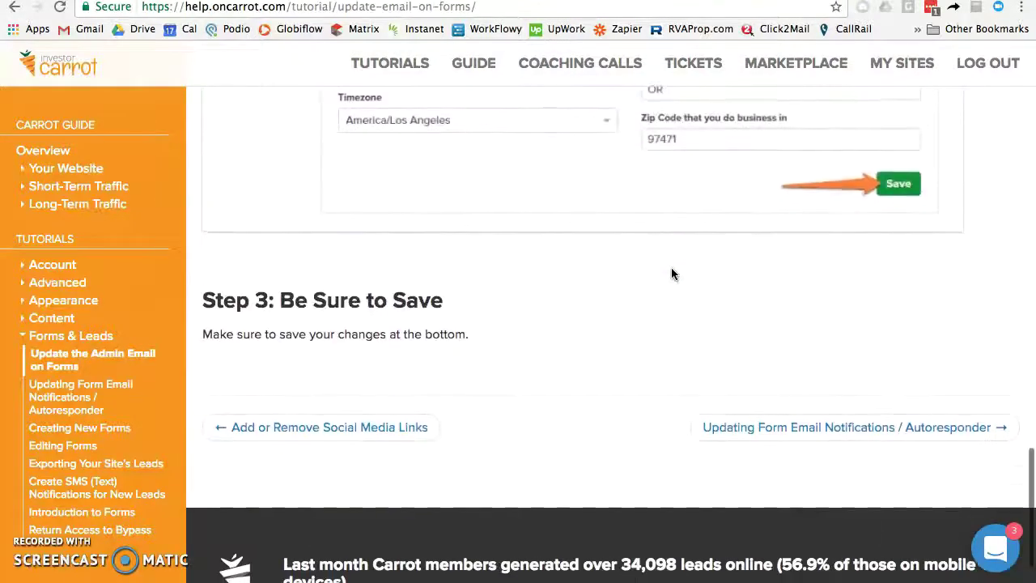
scroll(671, 273, "down", 1)
Step: Go back to the form notifications article, then return to the InvestorCarrot account page
left_click(782, 380)
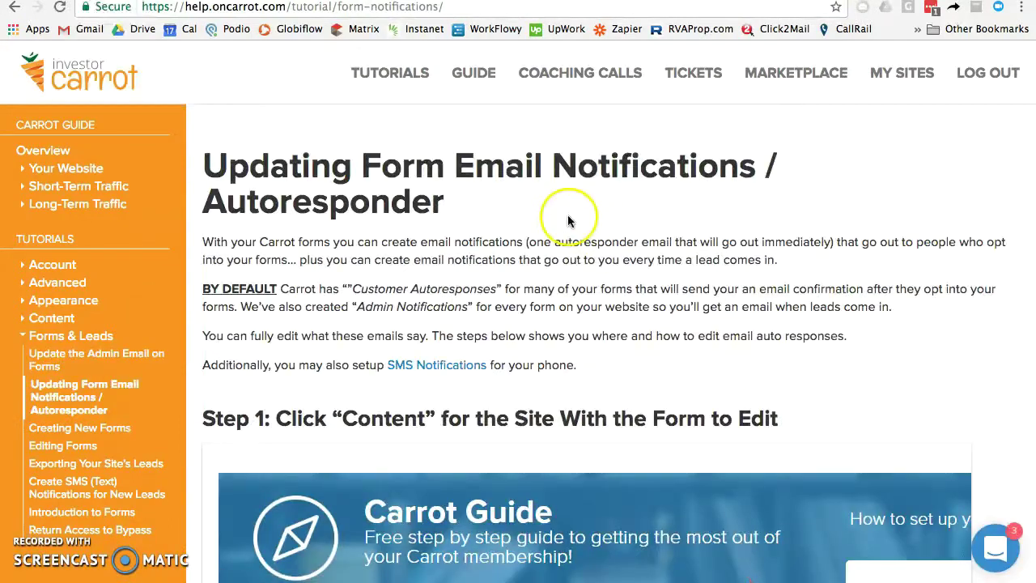
scroll(701, 324, "down", 6)
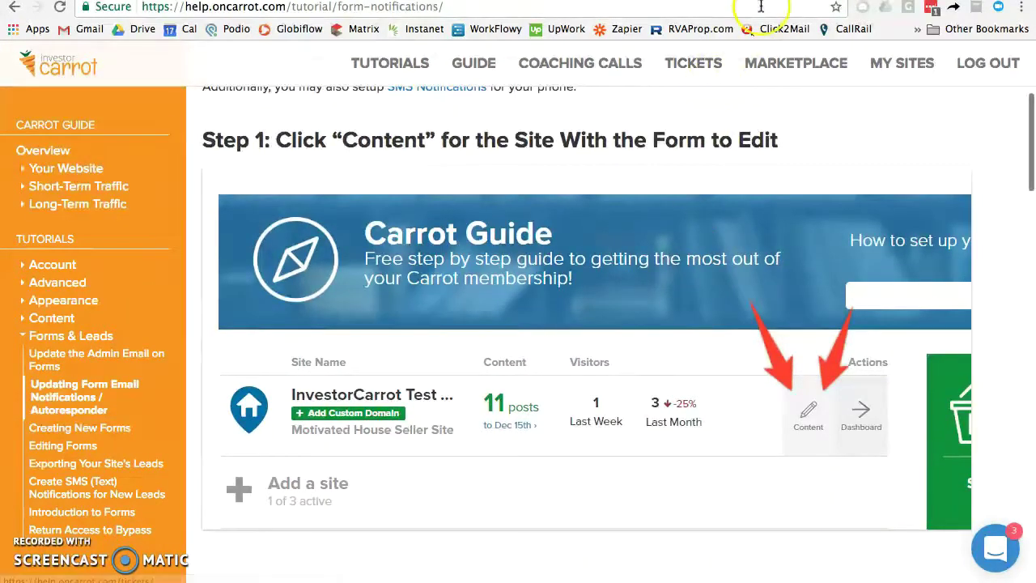
left_click(754, 2)
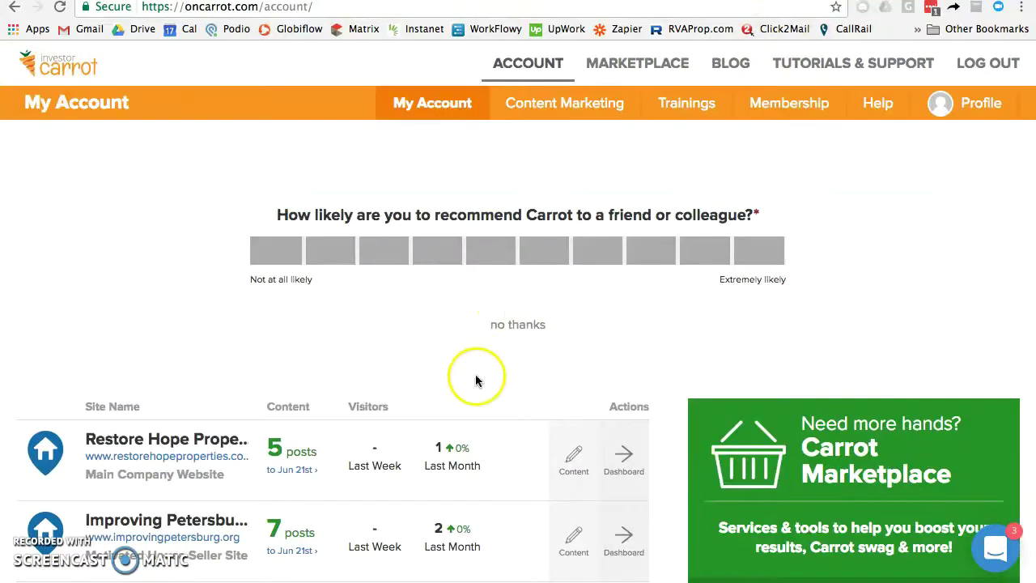
Step: Open Improving Petersburg's Forms list and locate the Step 2 More Detailed Submission Form
scroll(476, 380, "down", 2)
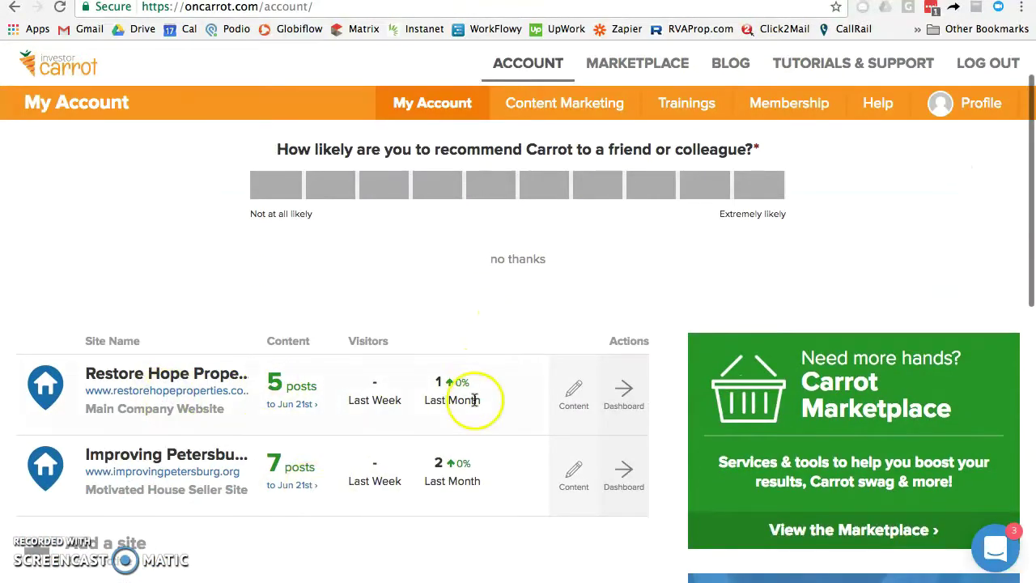
left_click(571, 471)
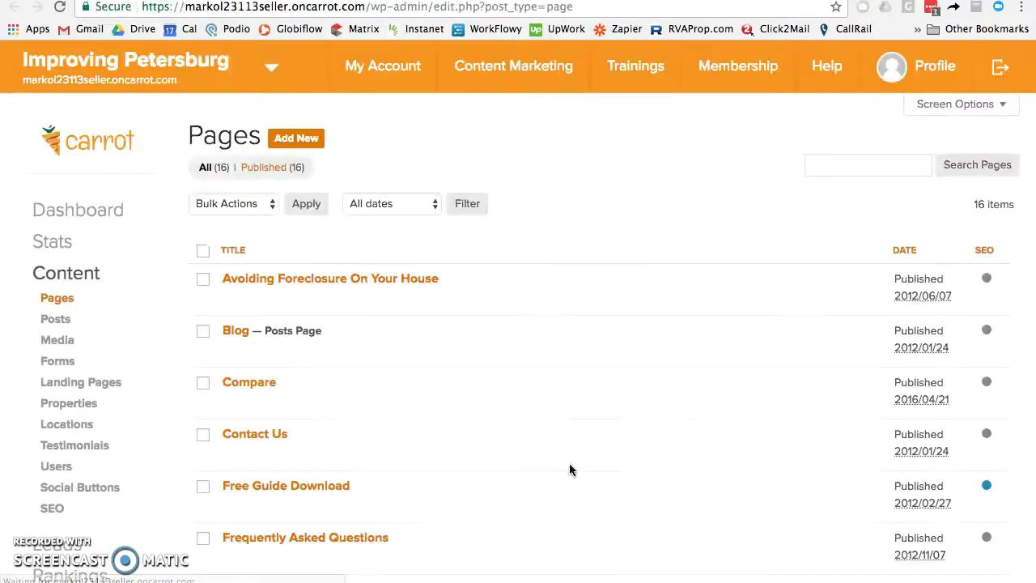
scroll(481, 365, "down", 2)
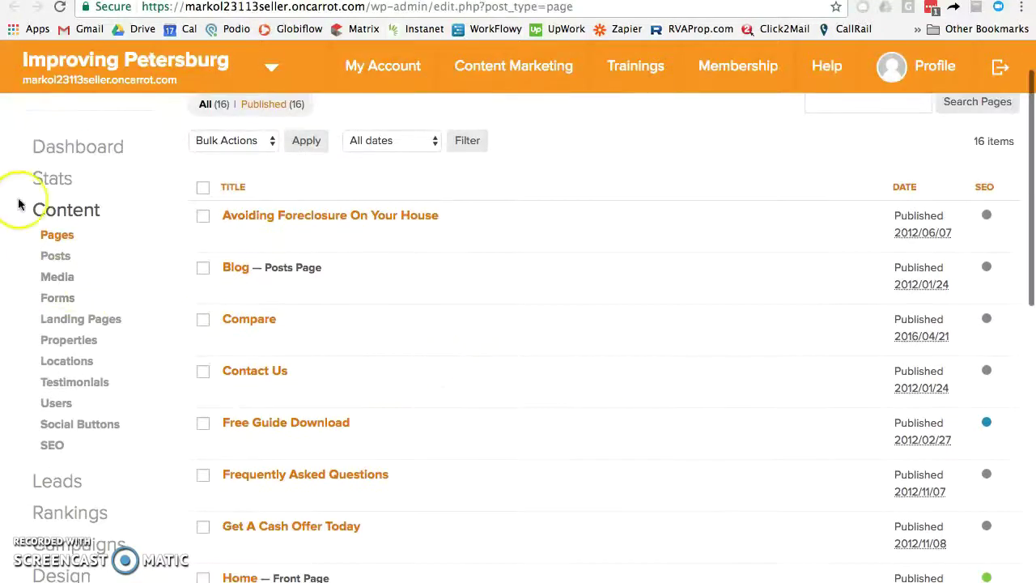
left_click(59, 299)
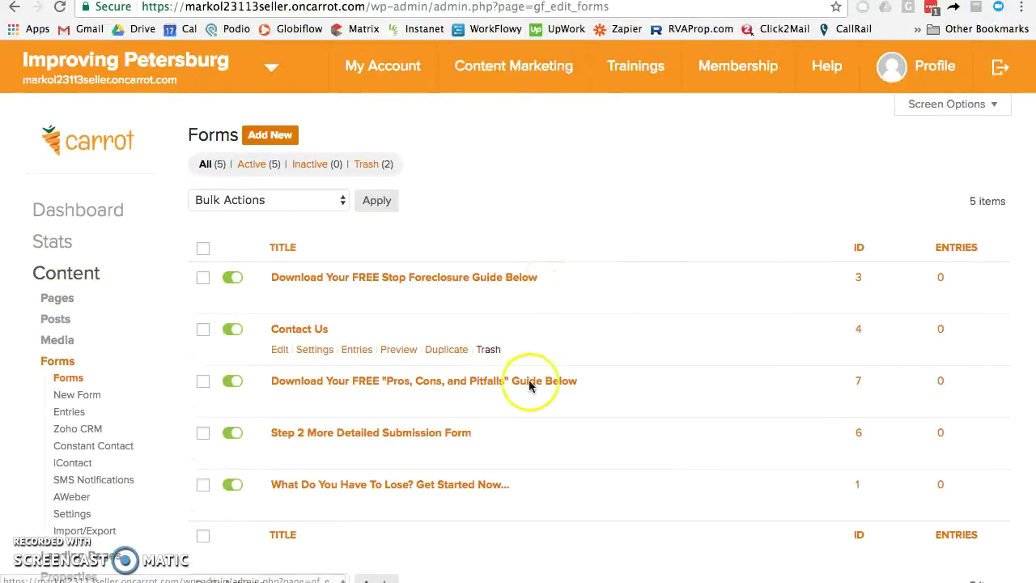
mouse_move(550, 423)
scroll(550, 423, "down", 1)
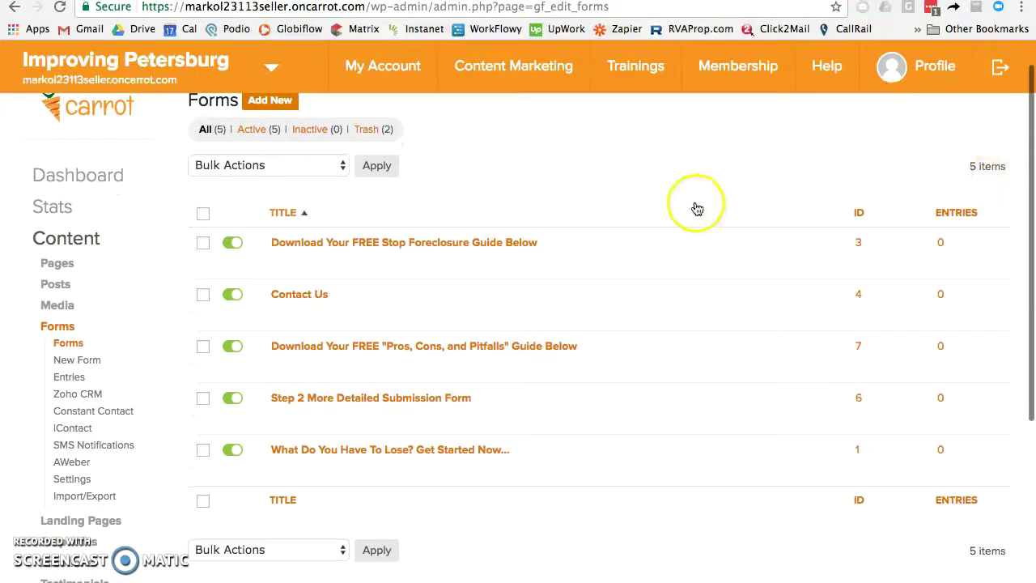
mouse_move(578, 282)
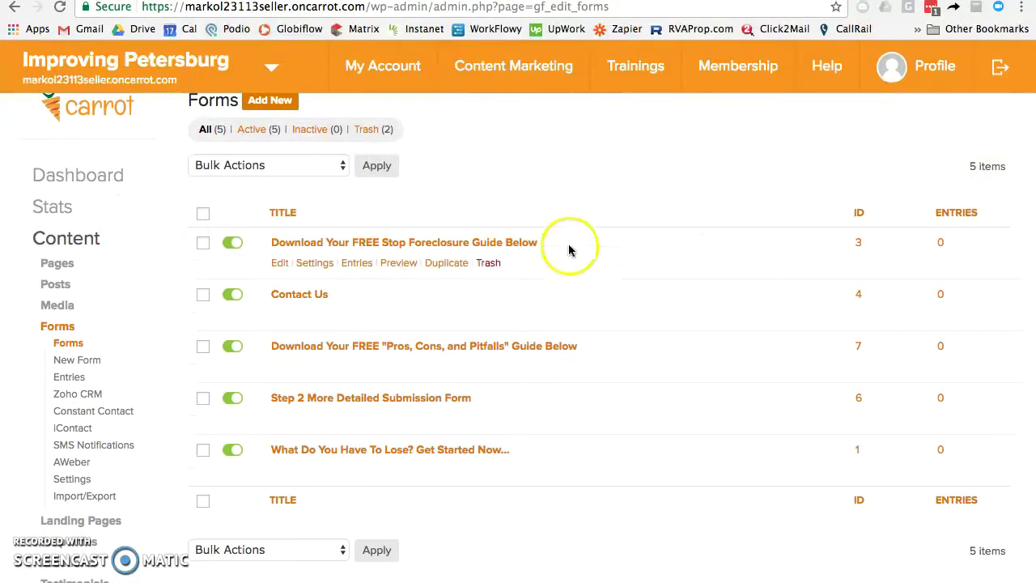
mouse_move(515, 340)
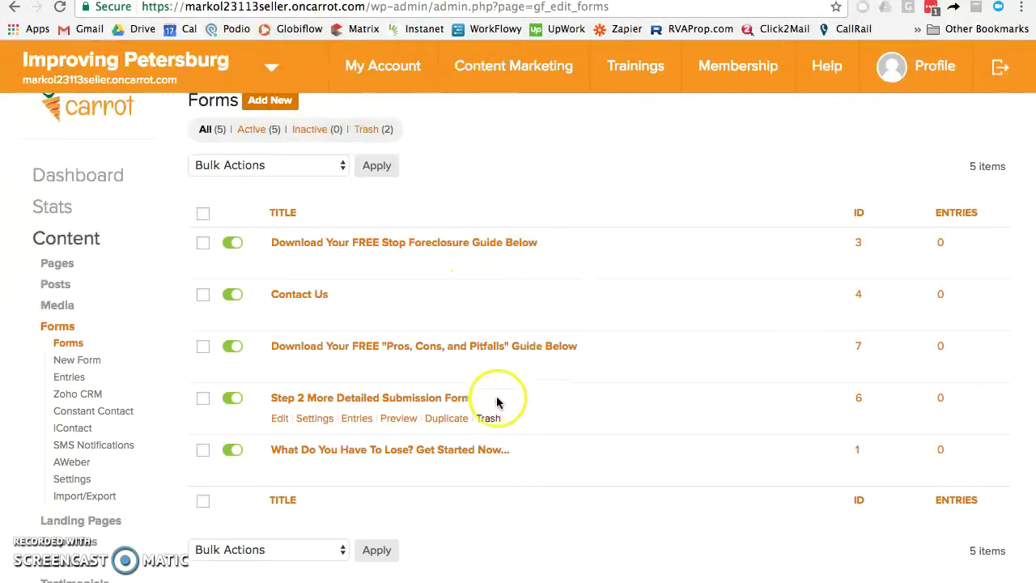
mouse_move(453, 421)
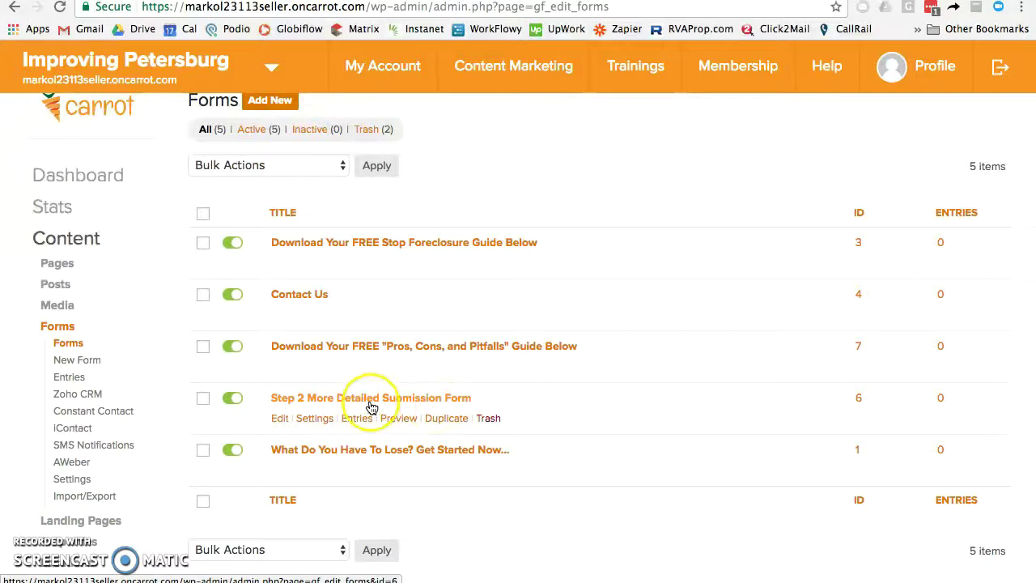
mouse_move(301, 413)
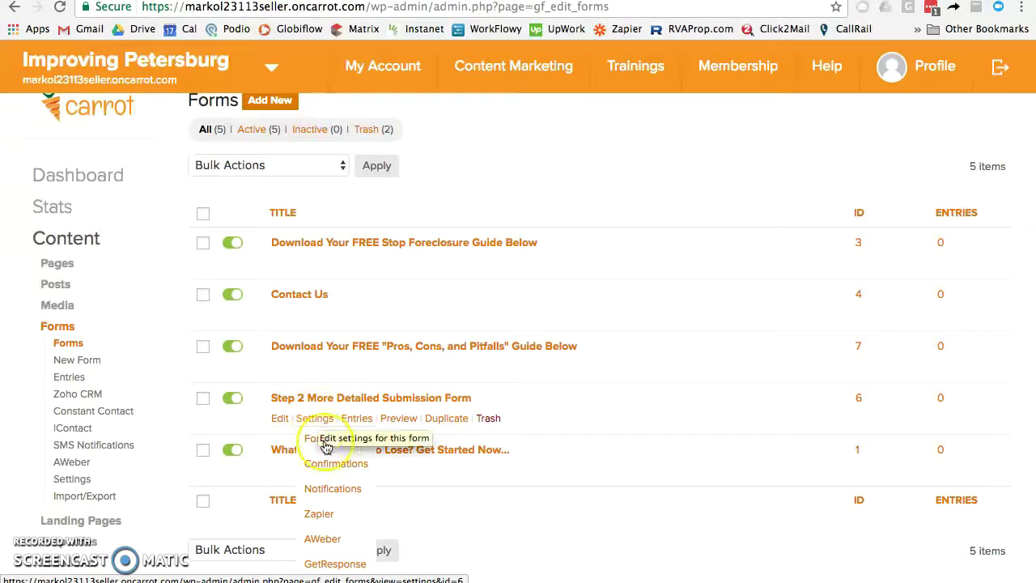
Step: Edit the Admin Notification in the Step 2 form's Notifications settings
left_click(341, 491)
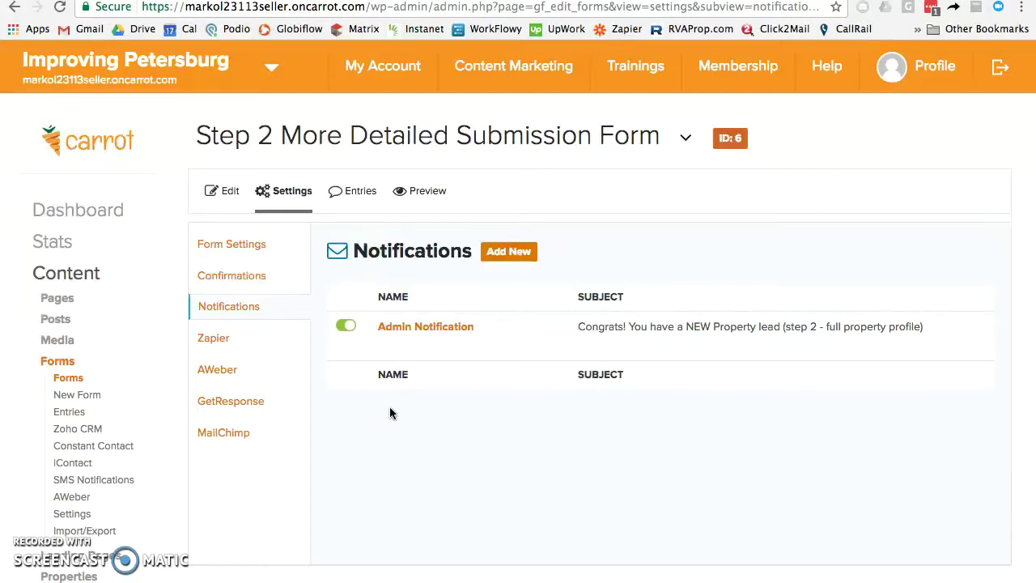
mouse_move(416, 335)
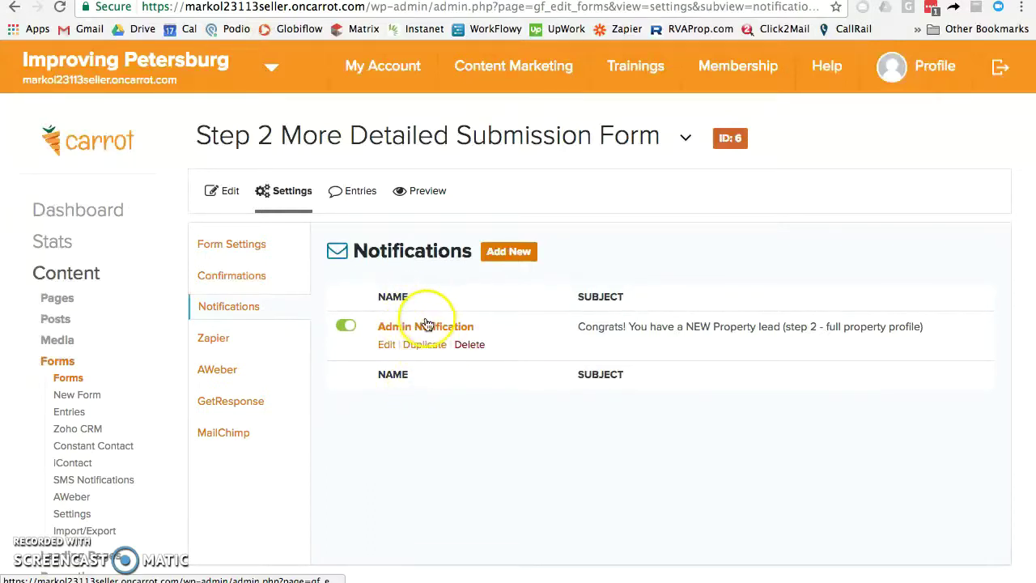
left_click(386, 346)
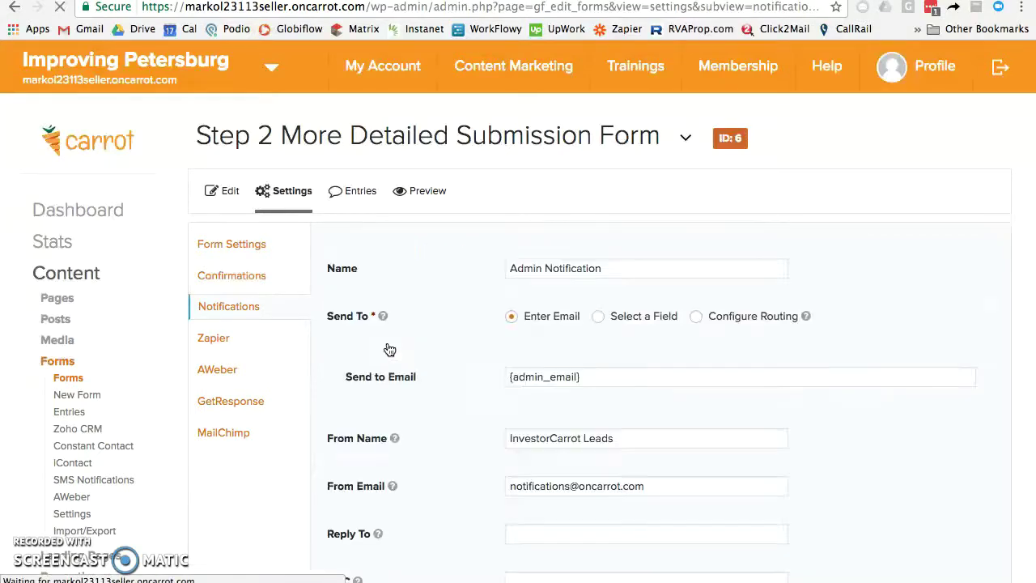
Step: Add the Podio Acquisitions address after {admin_email} in Send to Email
scroll(497, 389, "down", 1)
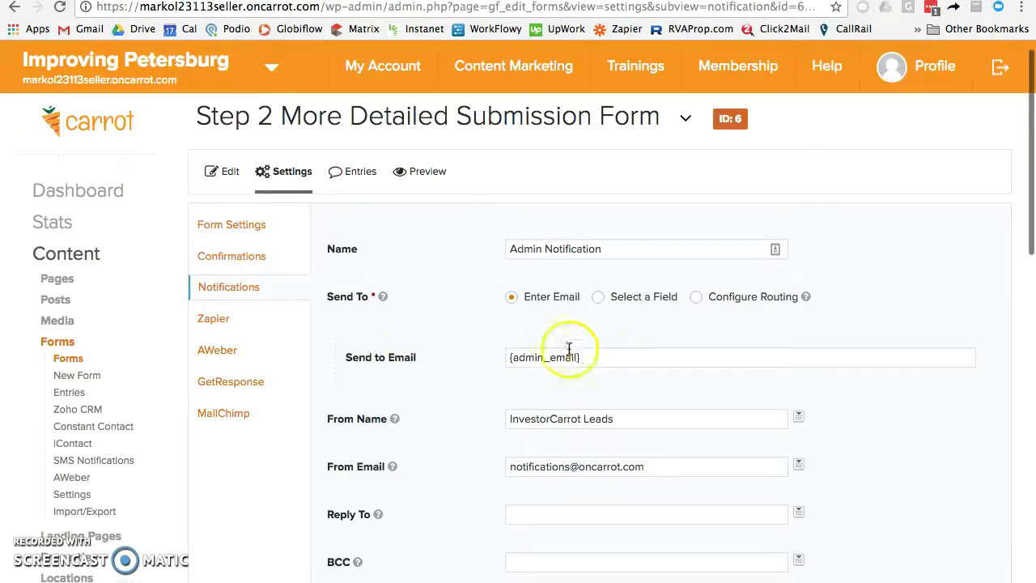
left_click(597, 357)
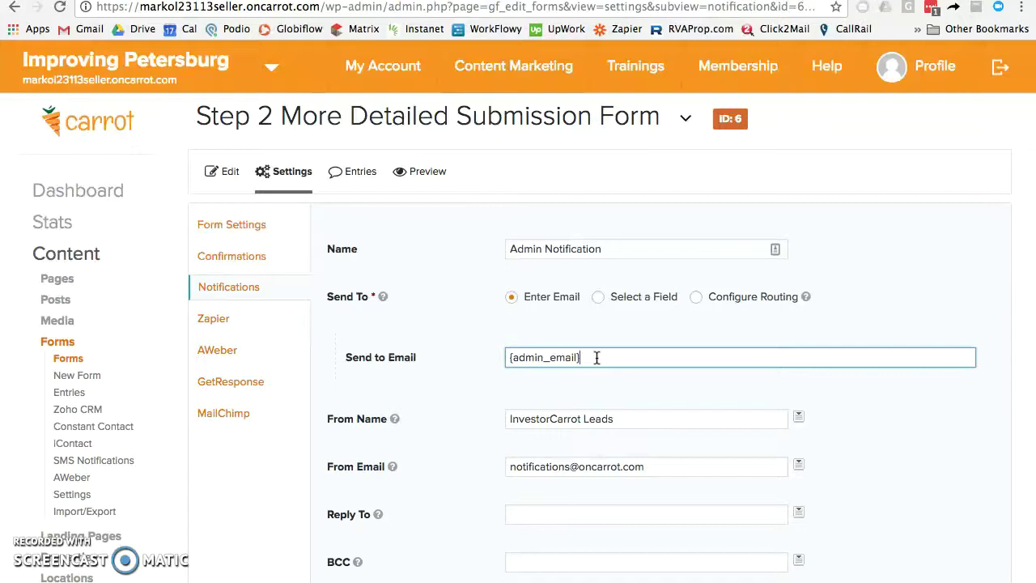
left_click(597, 356)
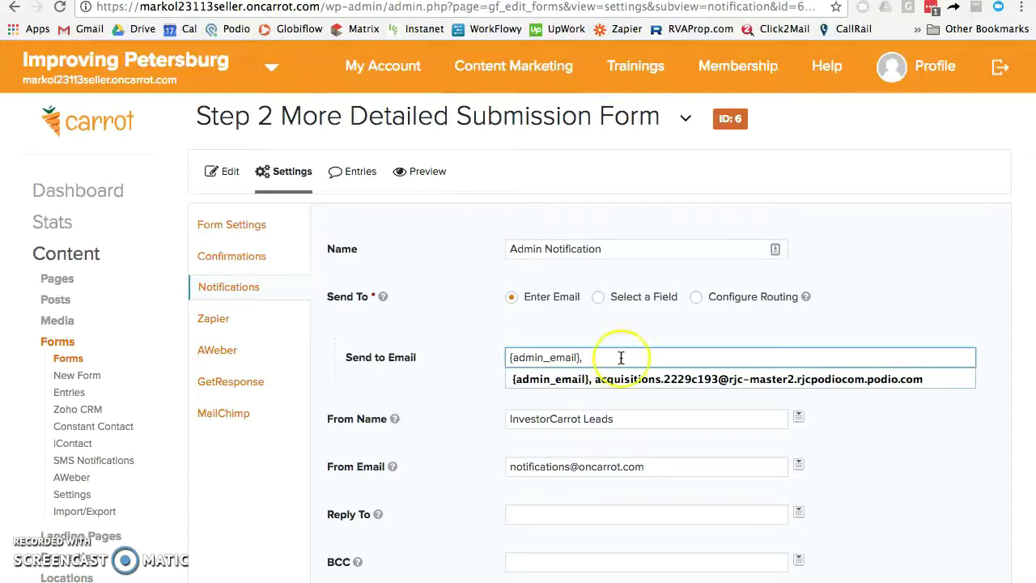
left_click(689, 383)
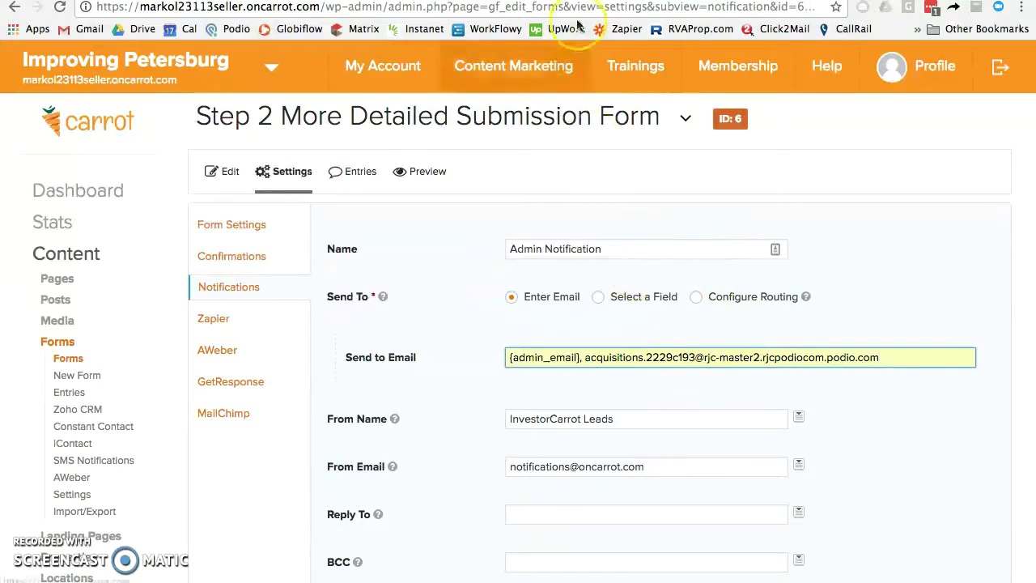
left_click(469, 0)
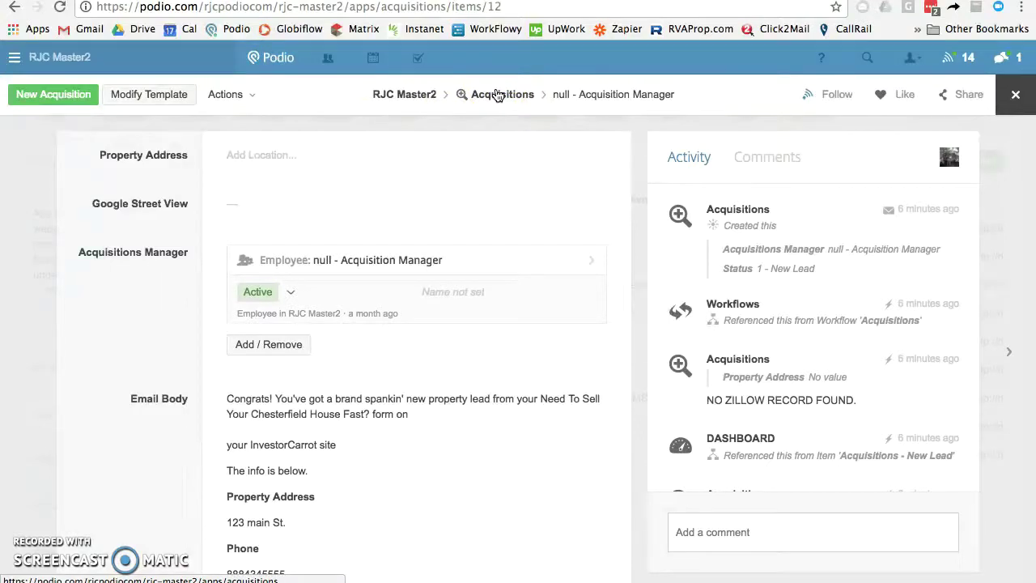
Step: Select the Acquisitions app's public Email to app address from the wrench menu
left_click(488, 97)
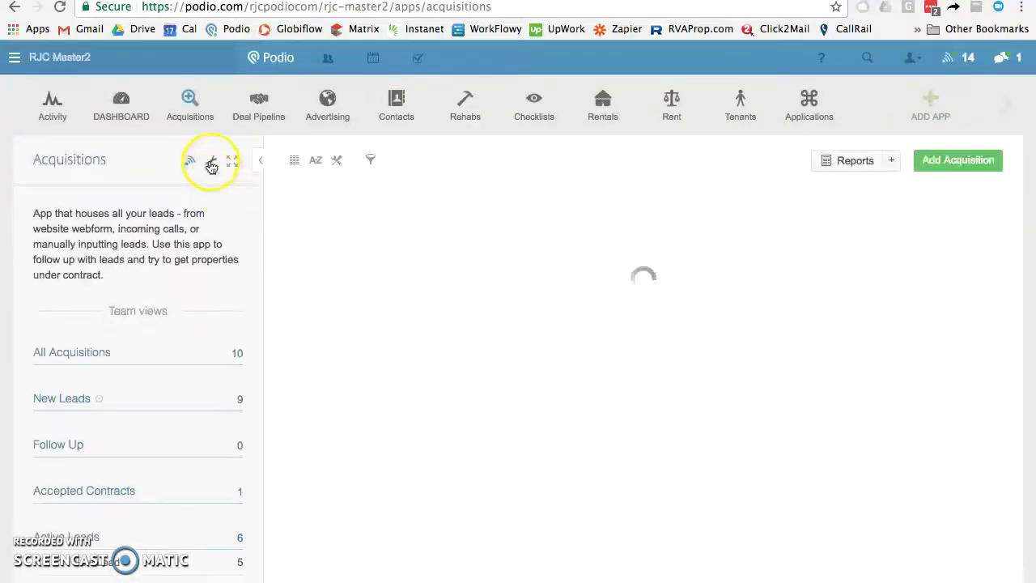
left_click(210, 164)
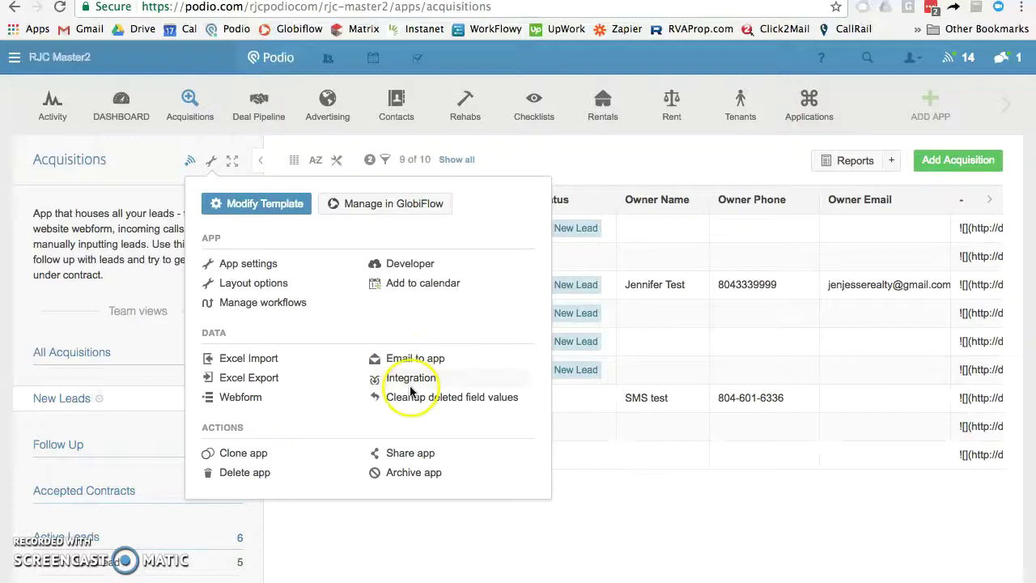
left_click(424, 362)
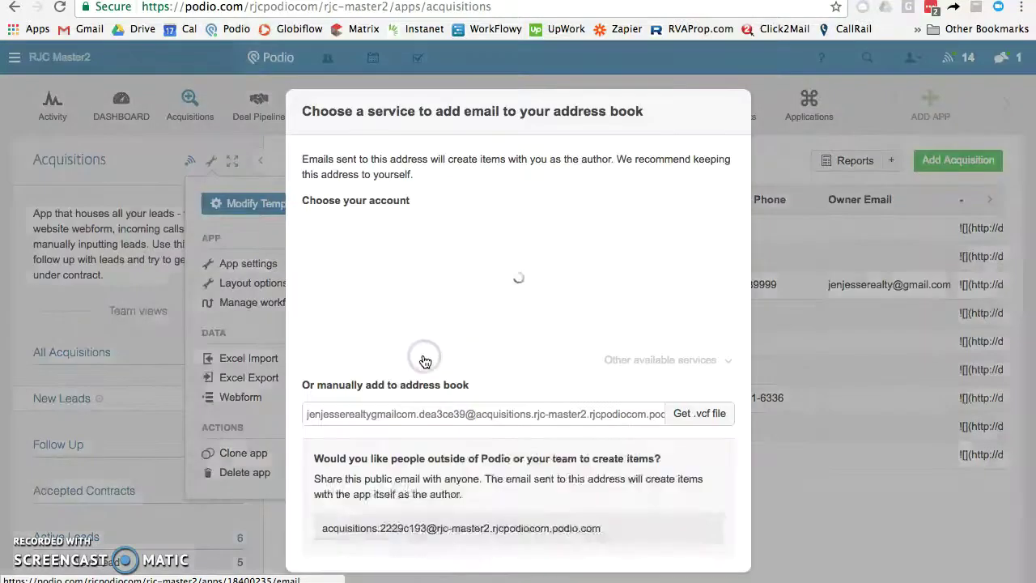
left_click_drag(586, 522, 432, 497)
key("super+c")
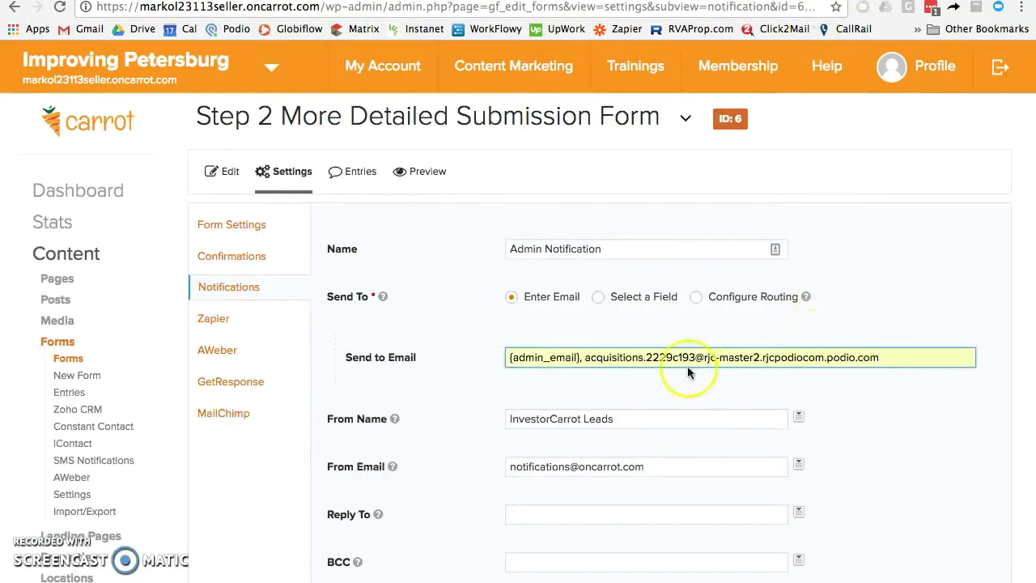
Step: Save the Admin Notification with recipients {admin_email} plus the Podio Acquisitions address
scroll(459, 456, "down", 10)
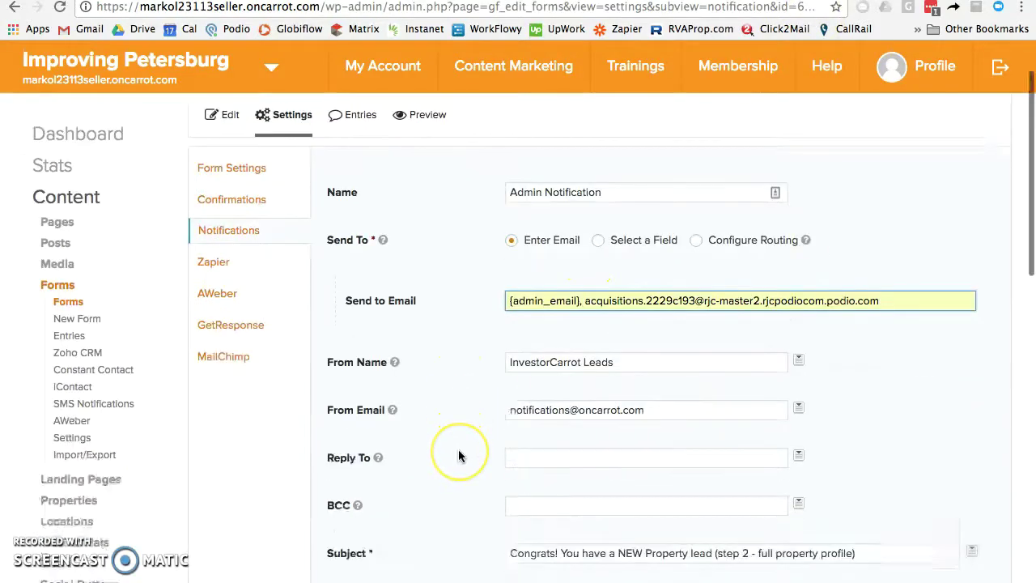
scroll(459, 456, "down", 3)
scroll(459, 455, "up", 6)
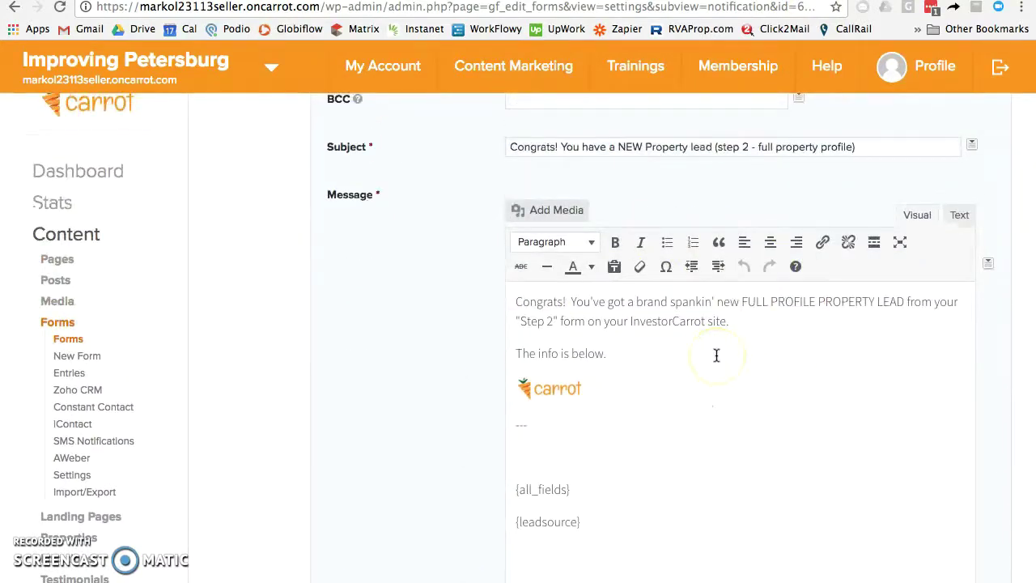
scroll(647, 420, "down", 3)
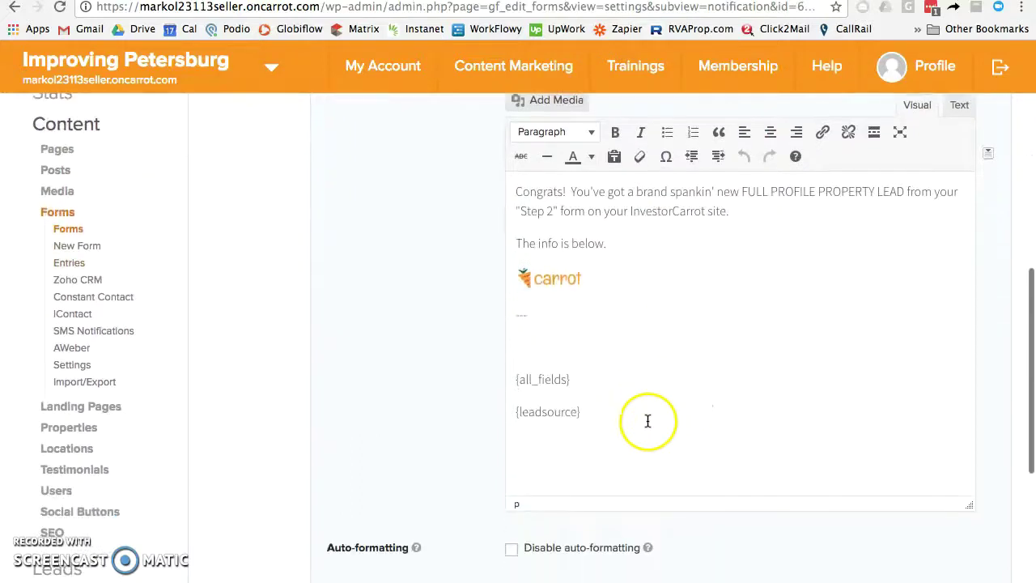
scroll(590, 418, "down", 5)
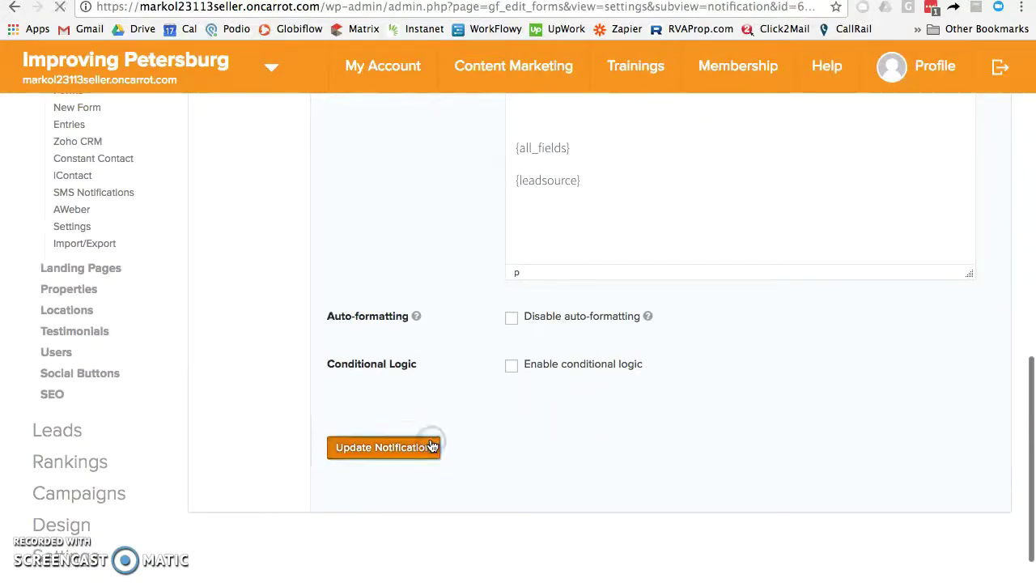
left_click(431, 447)
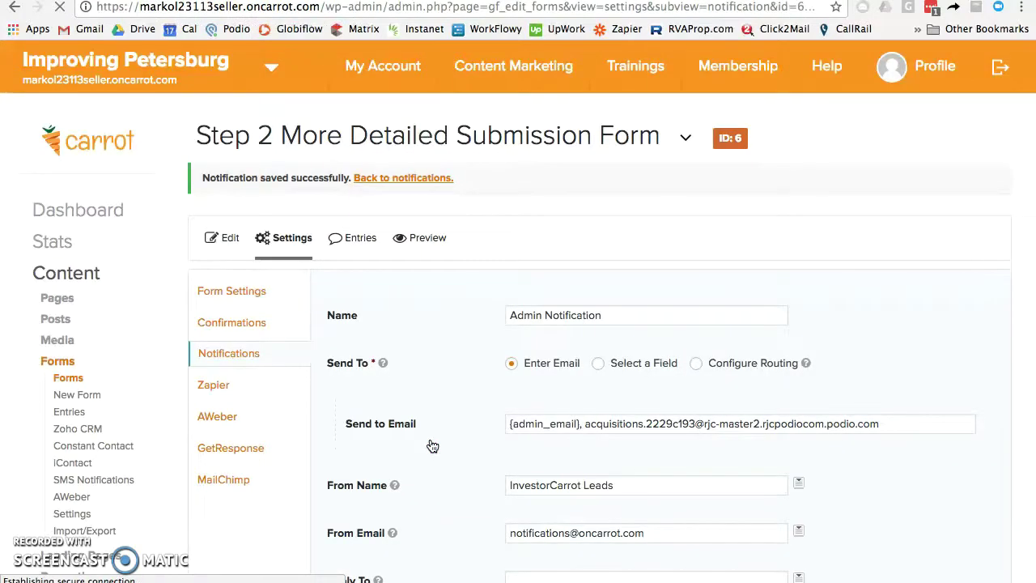
Step: Return to the Step 2 form's Notifications and start a new notification
left_click(250, 356)
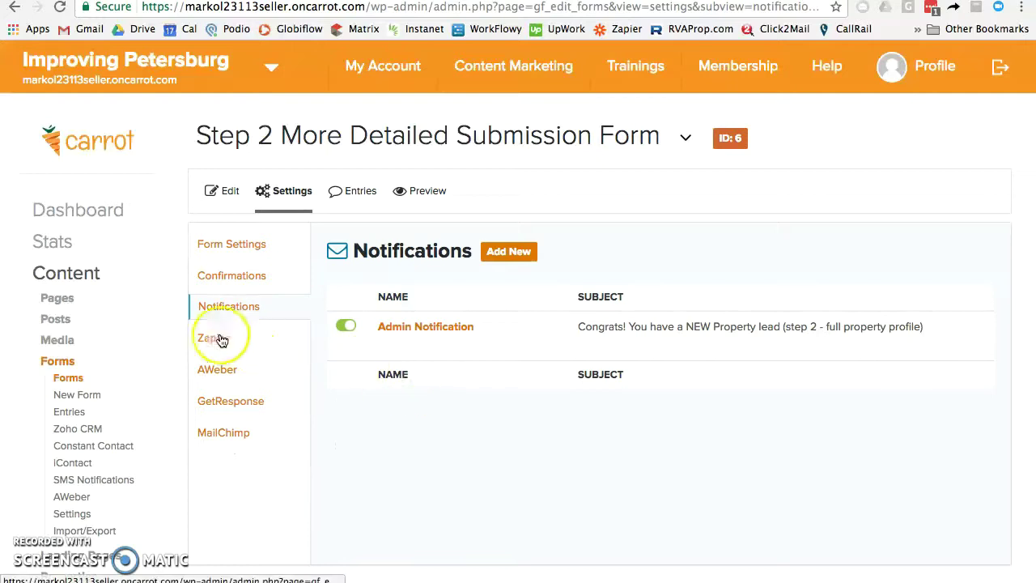
left_click(73, 378)
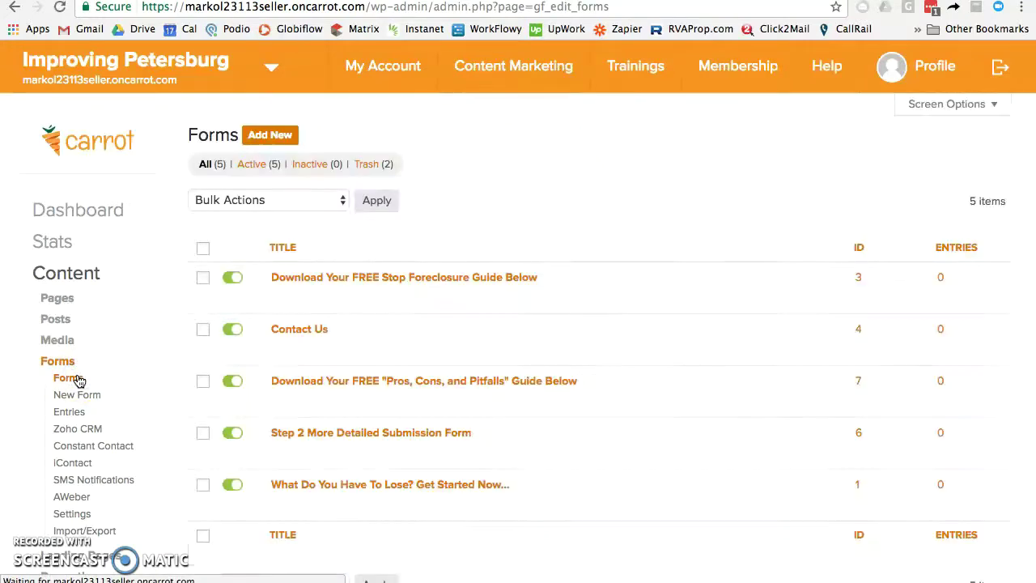
mouse_move(328, 452)
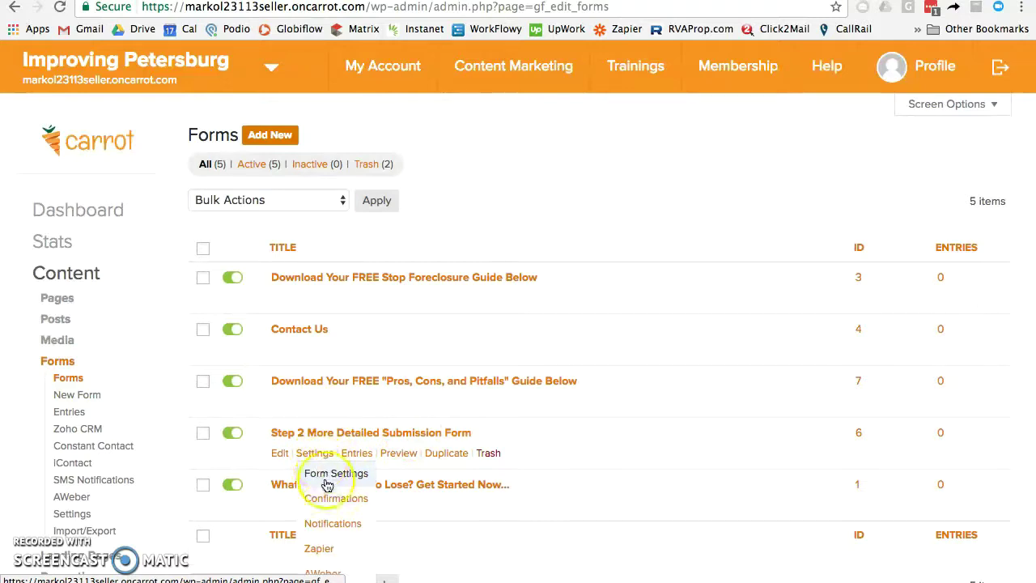
left_click(332, 526)
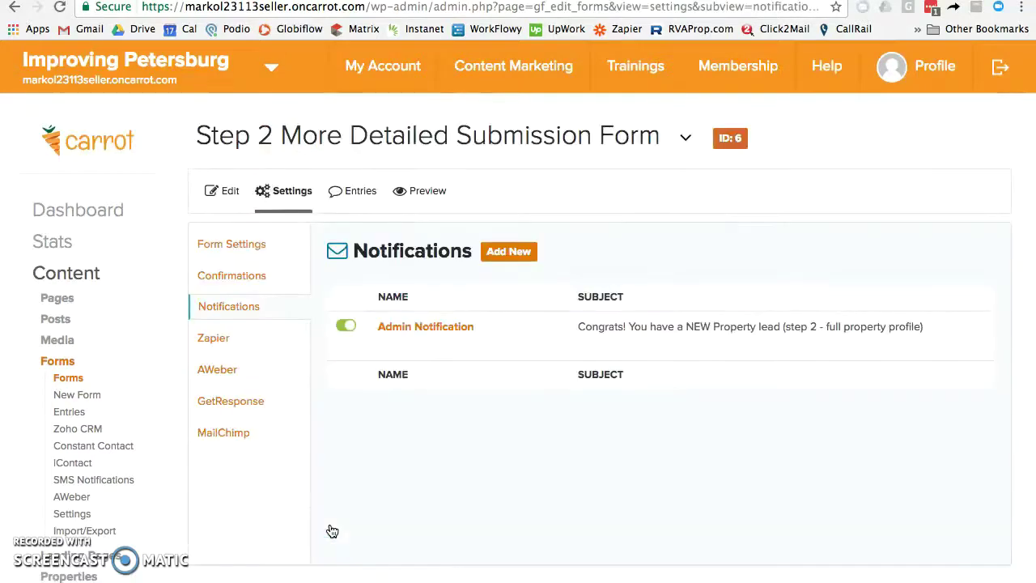
left_click(513, 261)
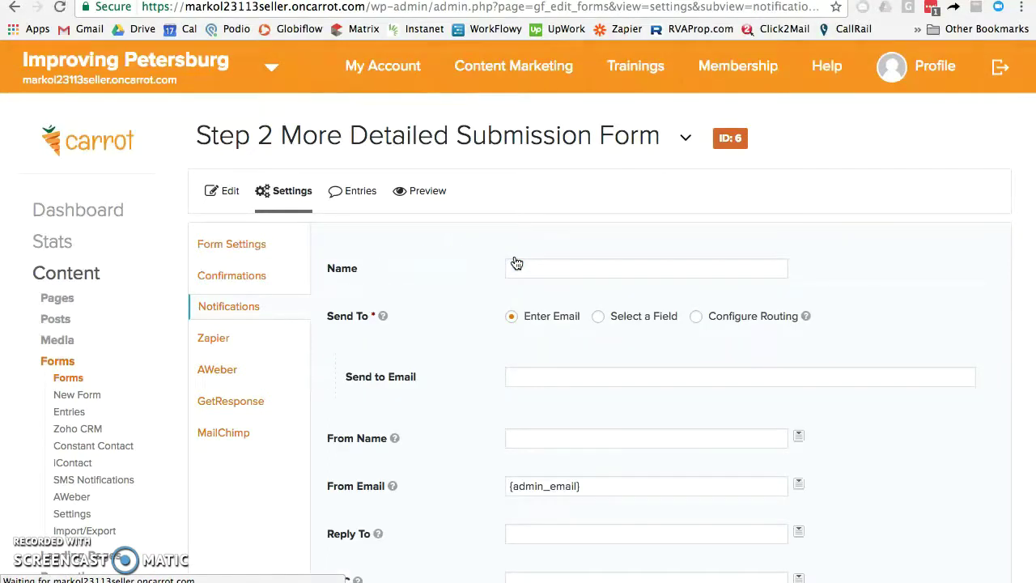
Step: Paste the Podio Acquisitions address into the new notification's Send to Email
left_click(525, 269)
mouse_move(419, 379)
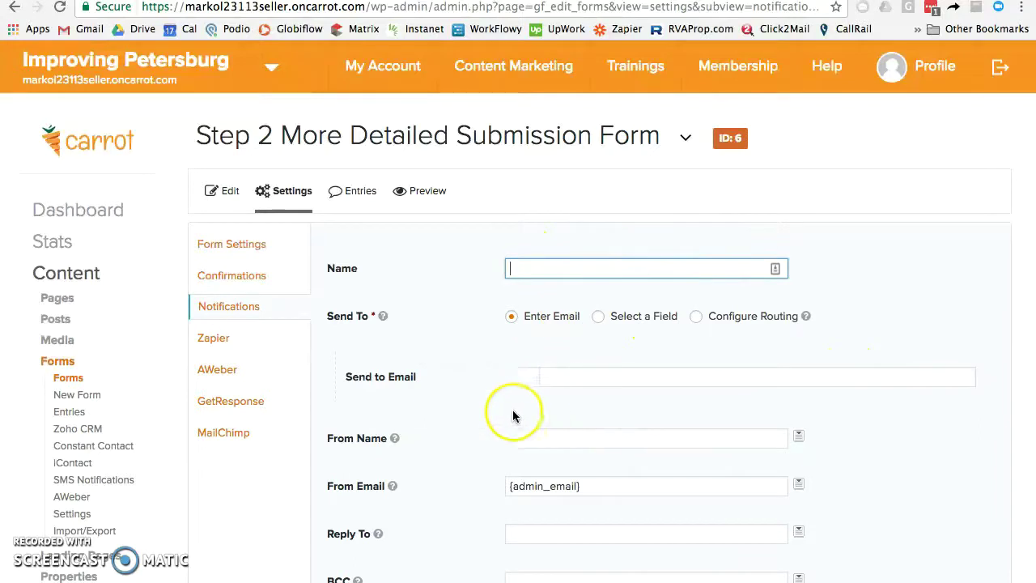
scroll(478, 416, "down", 1)
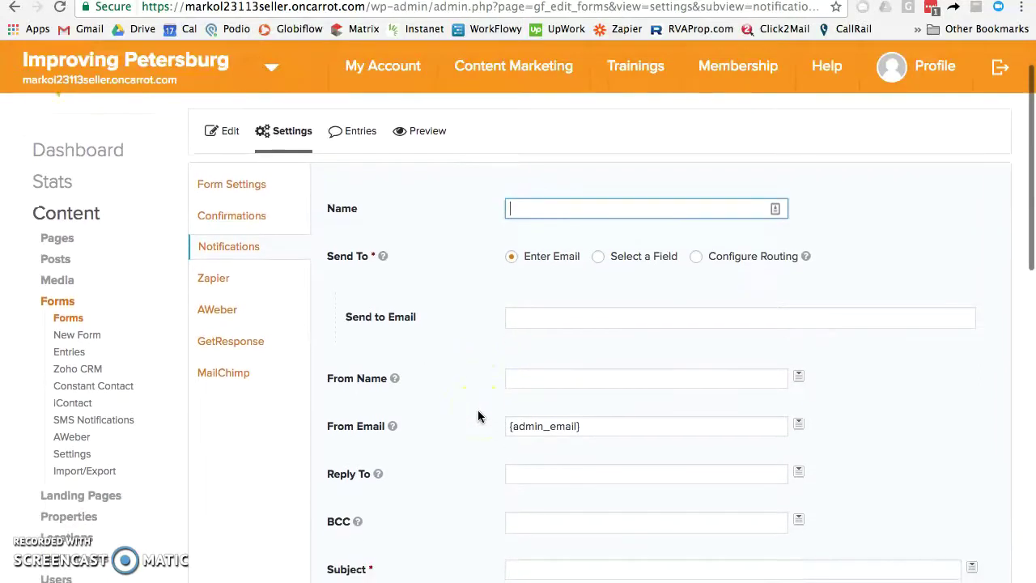
left_click(534, 315)
key("super+v")
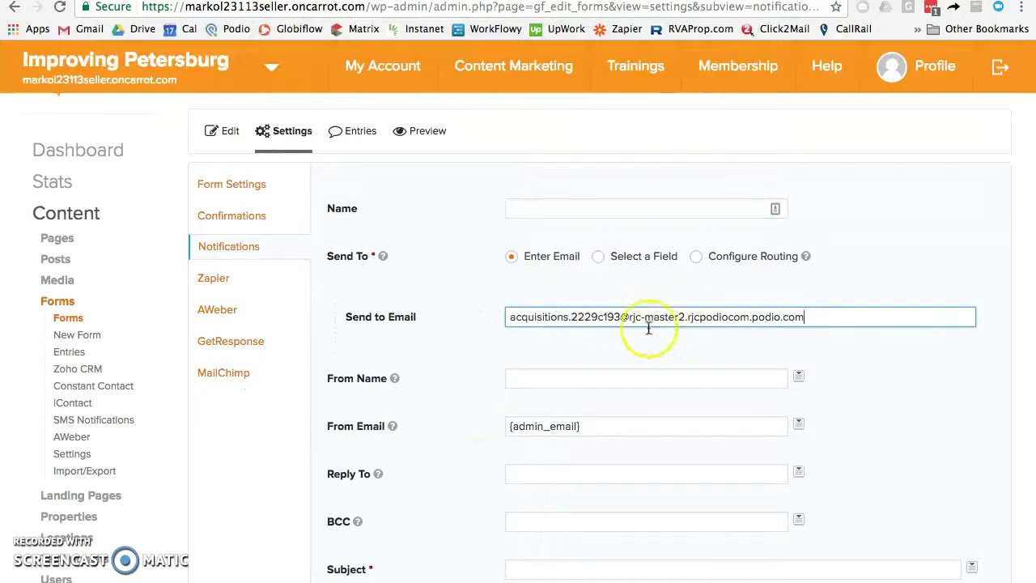
left_click(574, 377)
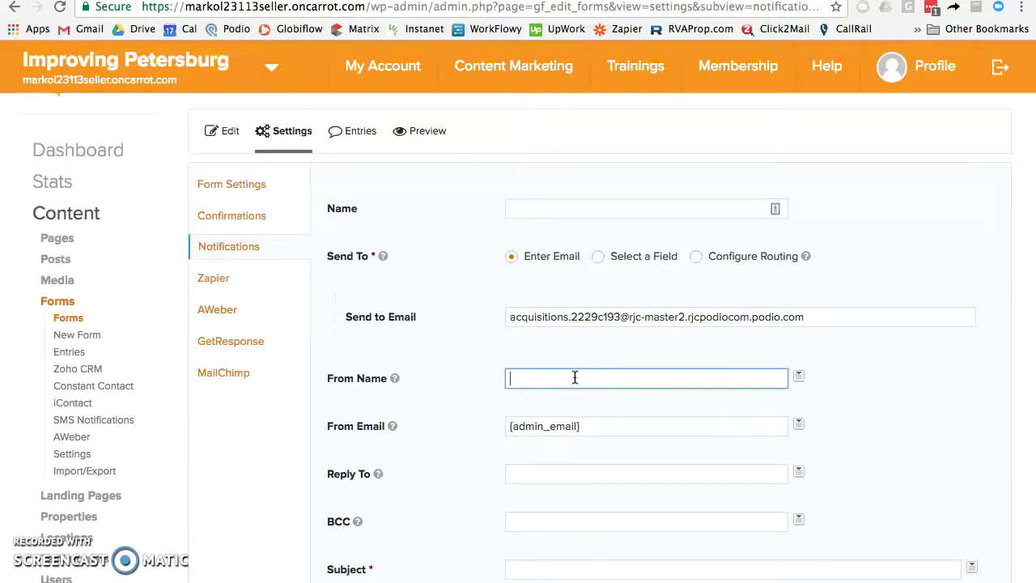
Step: Insert the All Submitted Fields merge tag {all_fields} as the message body
scroll(448, 445, "down", 2)
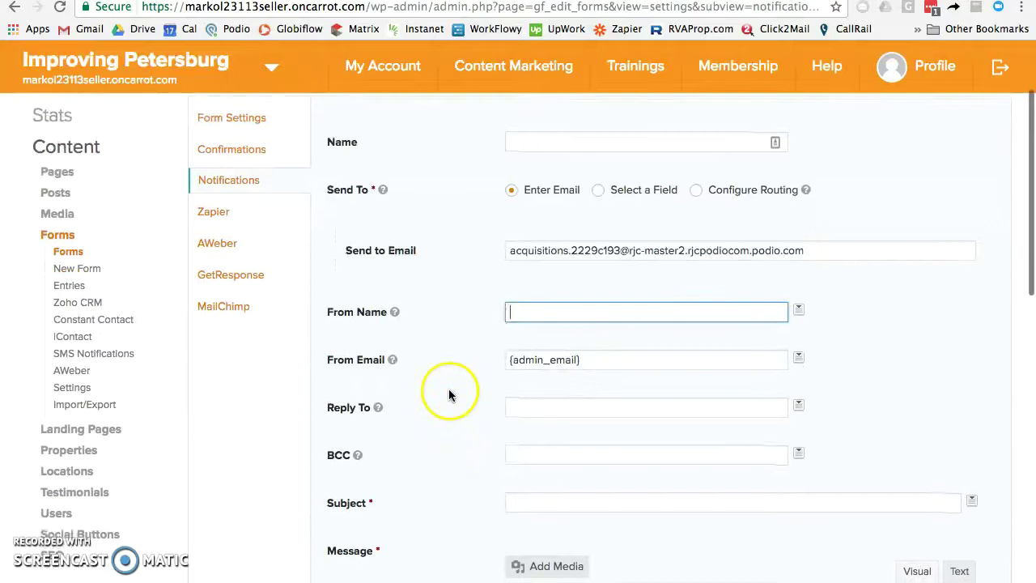
scroll(449, 388, "down", 3)
scroll(449, 389, "down", 1)
left_click(530, 376)
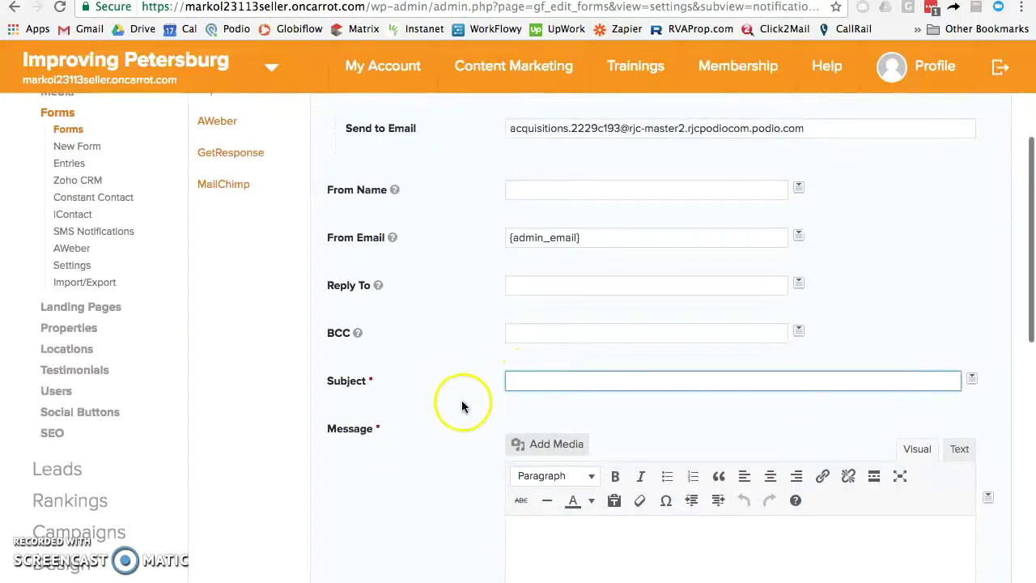
scroll(462, 407, "down", 5)
left_click(564, 358)
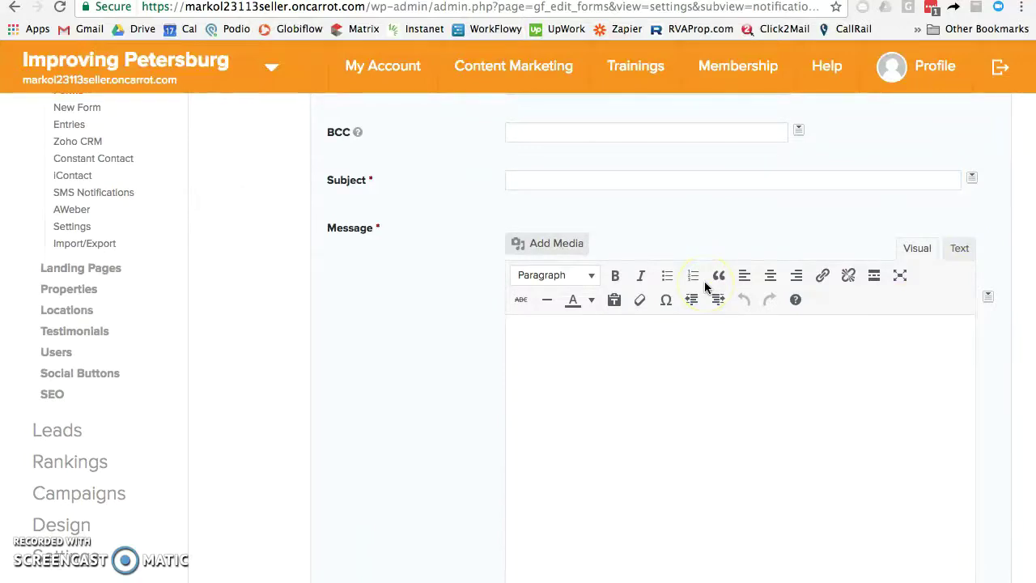
left_click(987, 297)
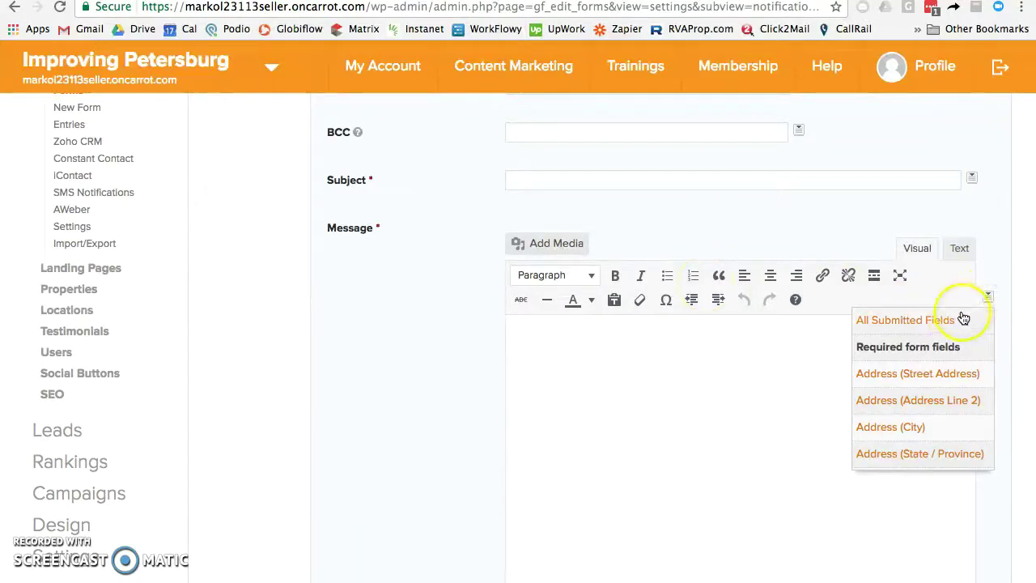
left_click(947, 321)
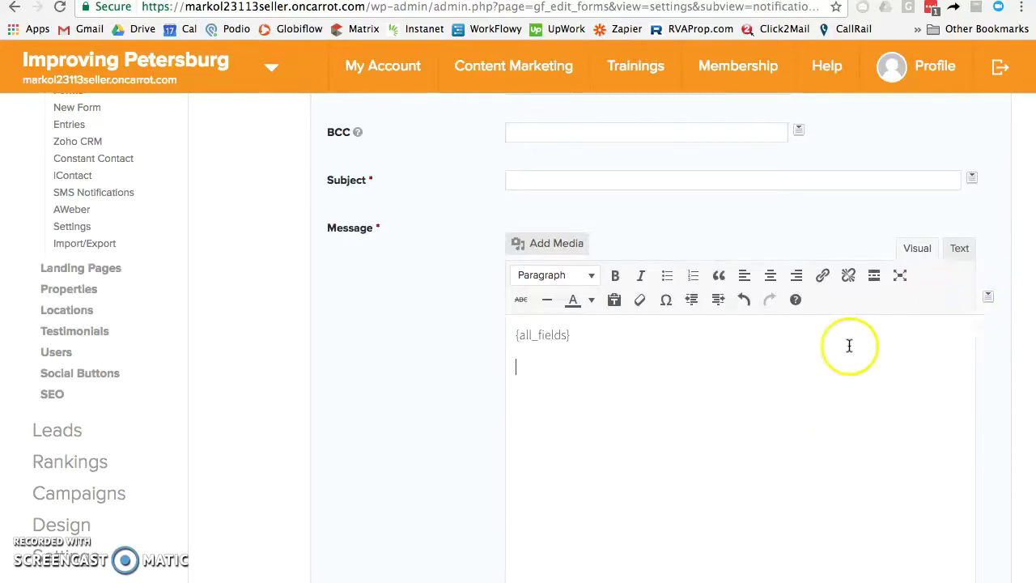
scroll(427, 351, "up", 2)
scroll(427, 350, "up", 5)
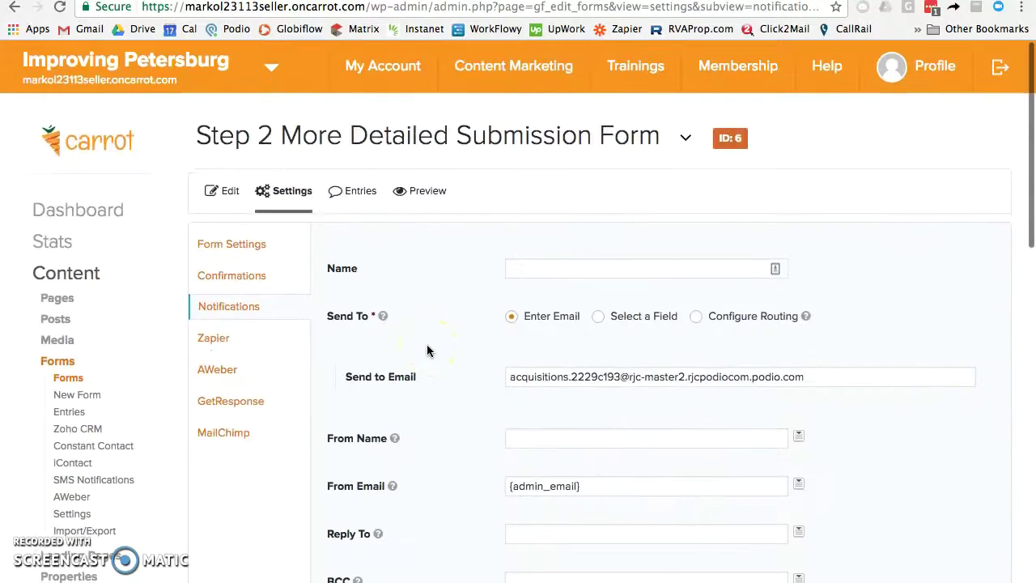
scroll(428, 350, "left", 5)
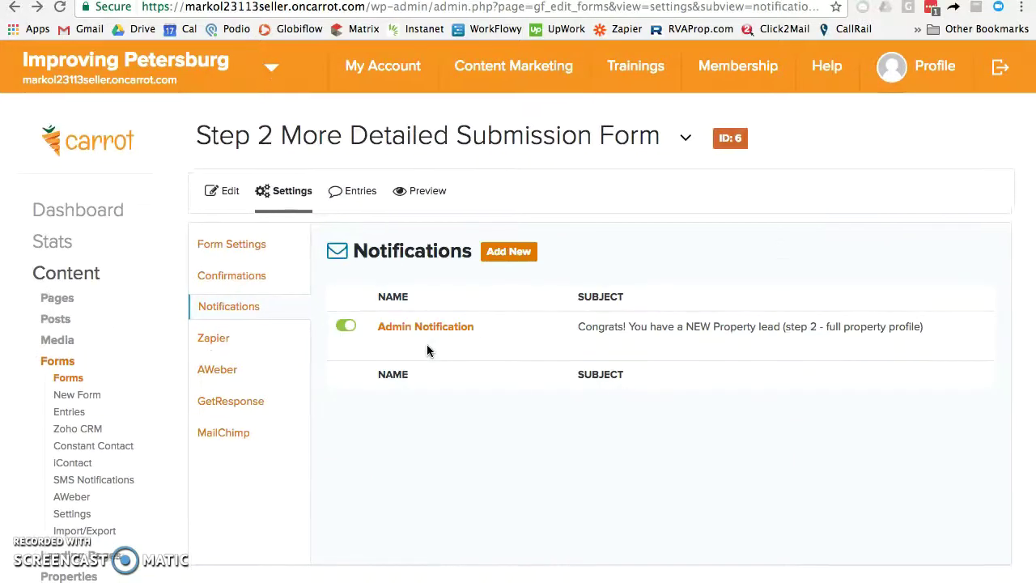
Step: Return to the Podio tab and dismiss the address-book dialog to show the Acquisitions leads table
mouse_move(437, 331)
key("ctrl+Tab")
left_click(724, 112)
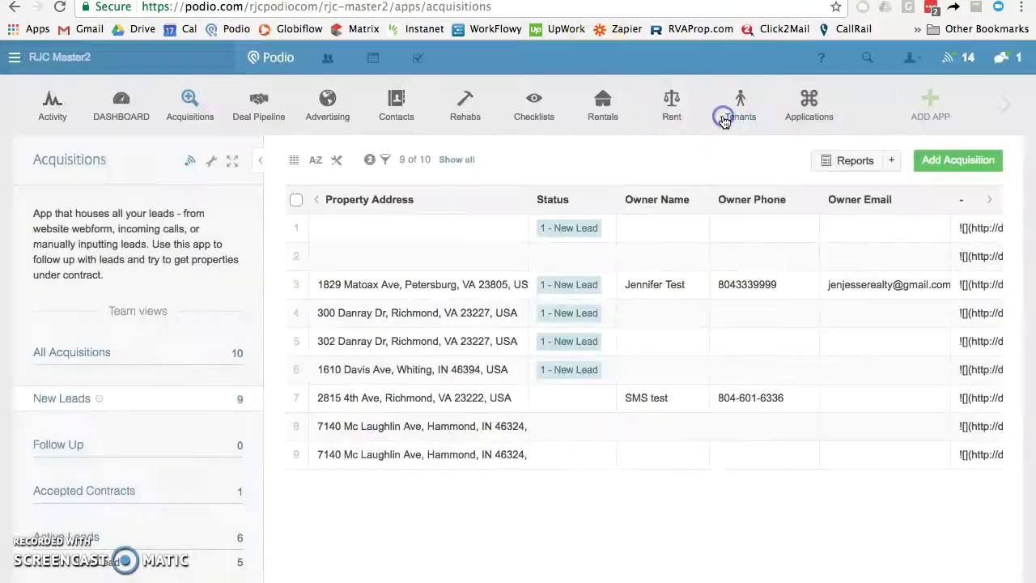
Step: Open lead item 12 from row 1 of the Acquisitions table and review its Email Body
left_click(479, 227)
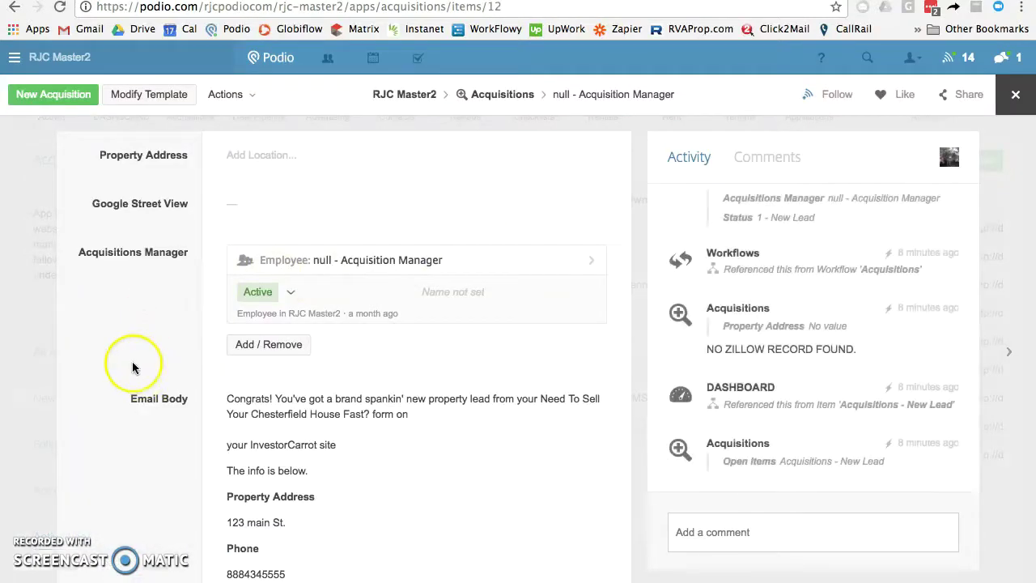
scroll(134, 364, "down", 2)
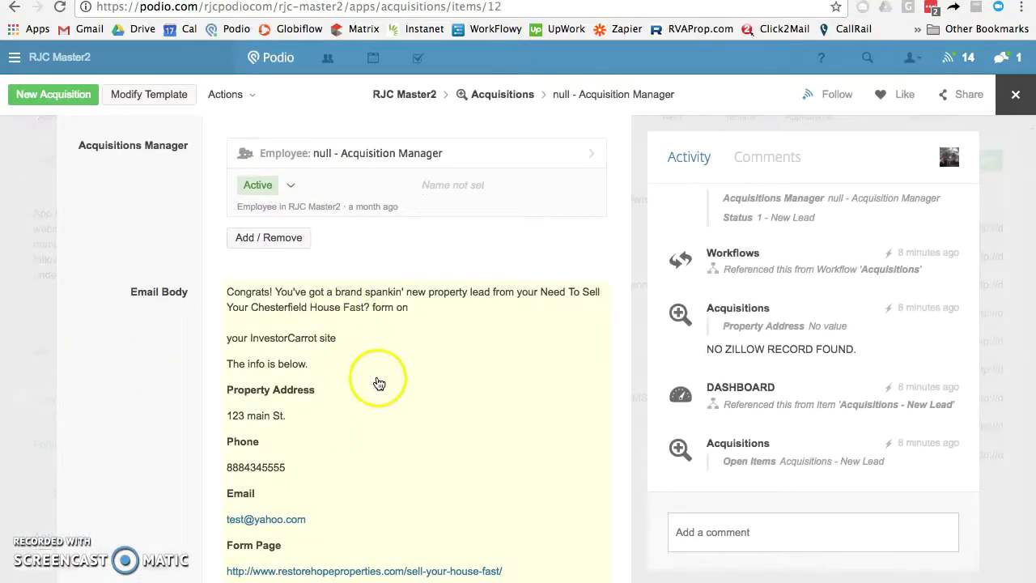
scroll(377, 381, "down", 3)
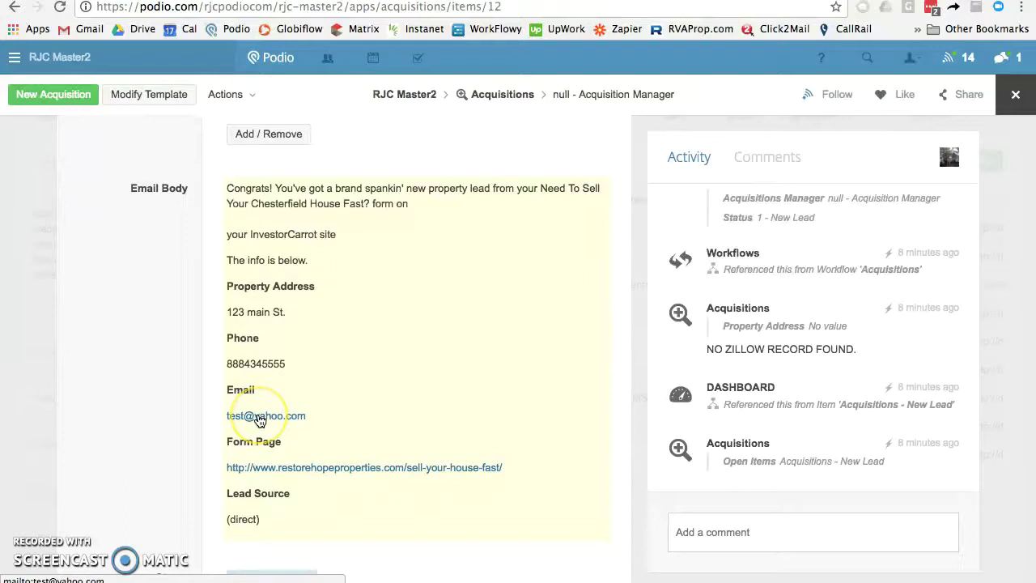
scroll(259, 419, "down", 2)
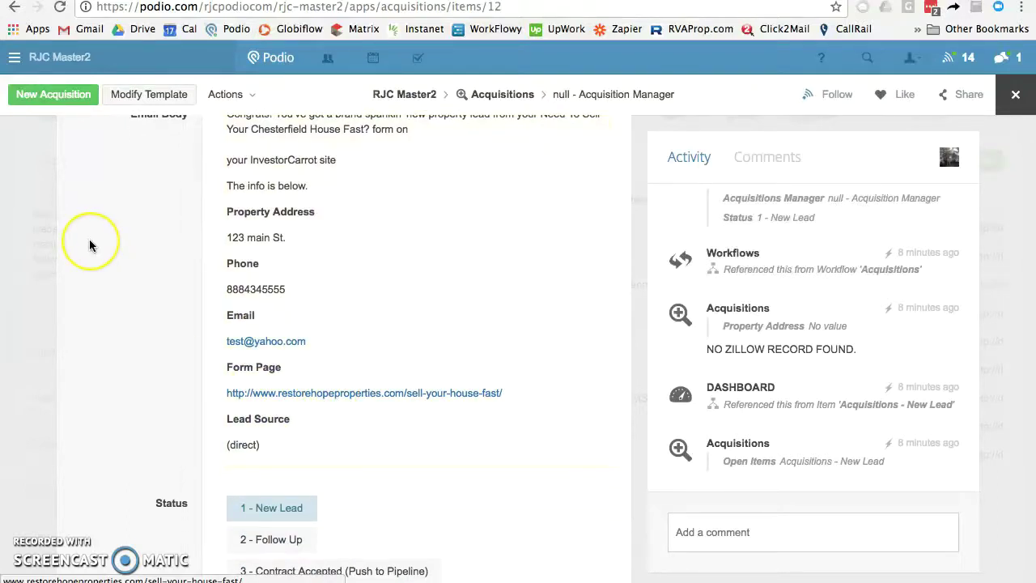
scroll(89, 245, "down", 1)
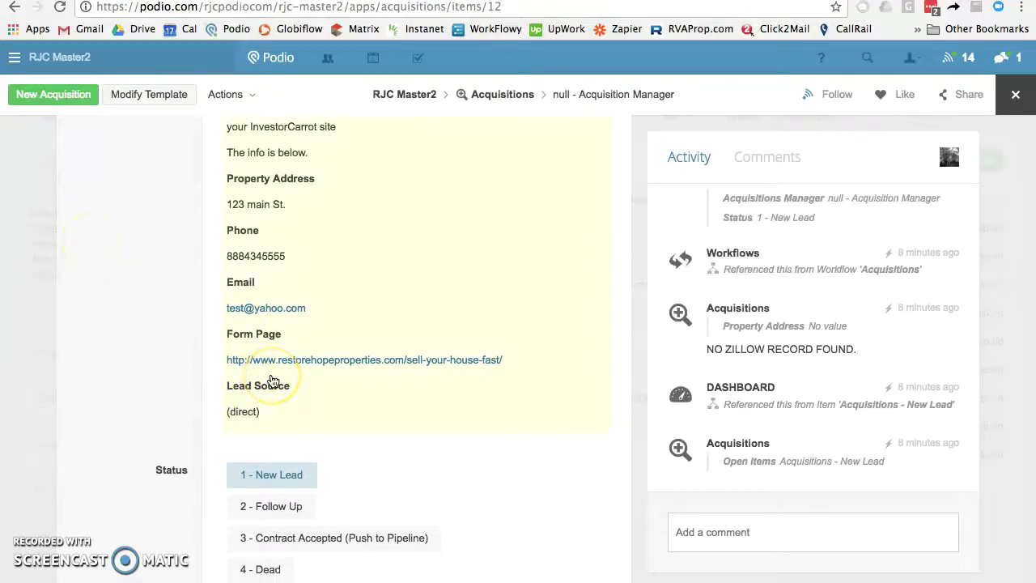
scroll(156, 211, "up", 8)
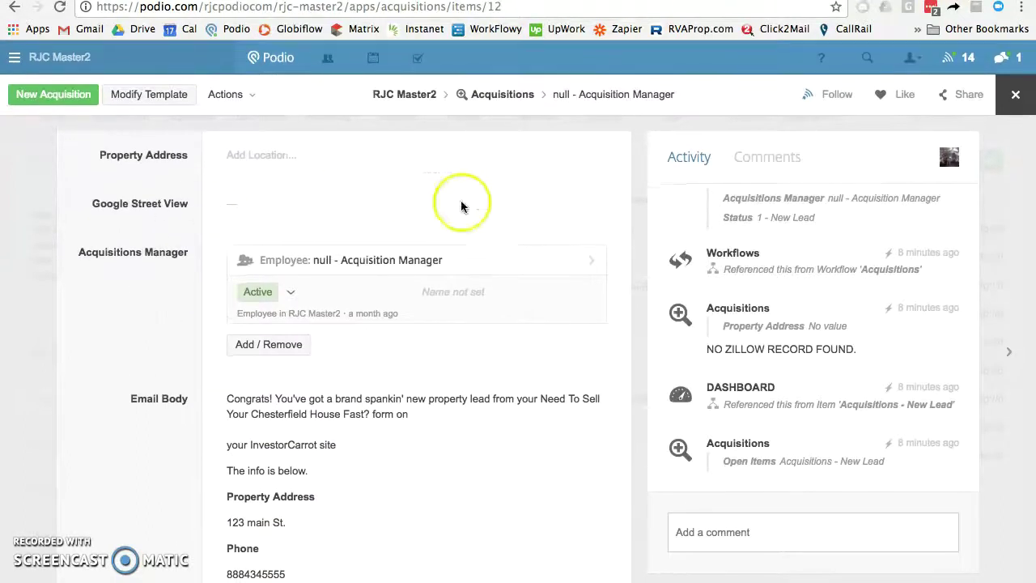
Step: Look through the lead's remaining fields and check its Lead Source field
scroll(111, 267, "down", 8)
scroll(111, 236, "down", 2)
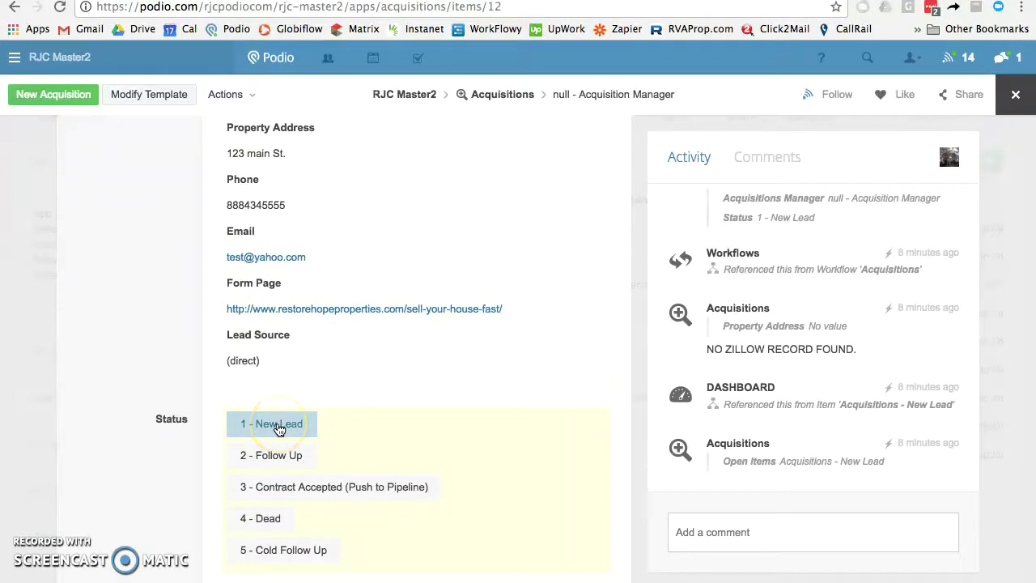
scroll(174, 352, "down", 11)
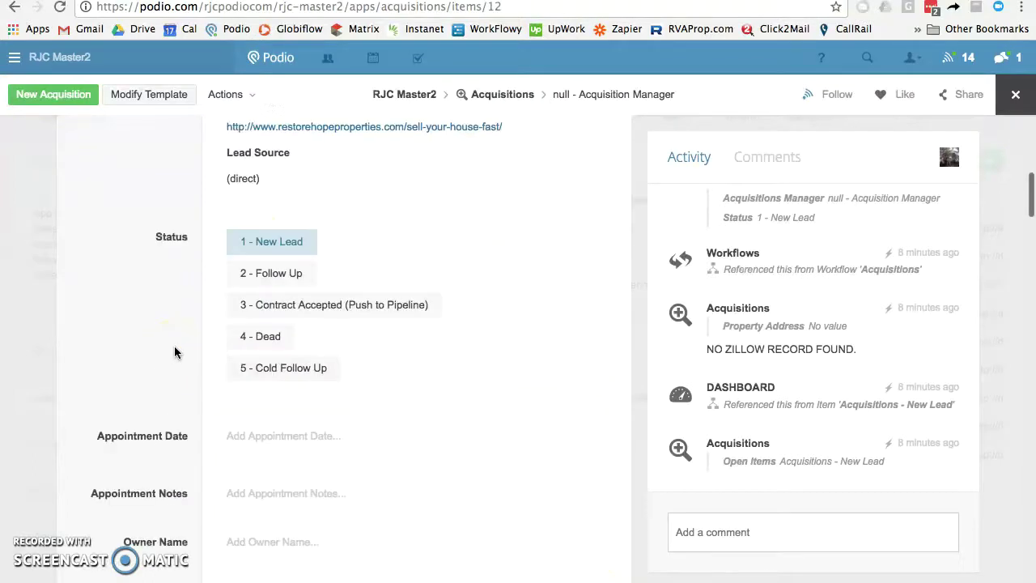
scroll(169, 461, "down", 10)
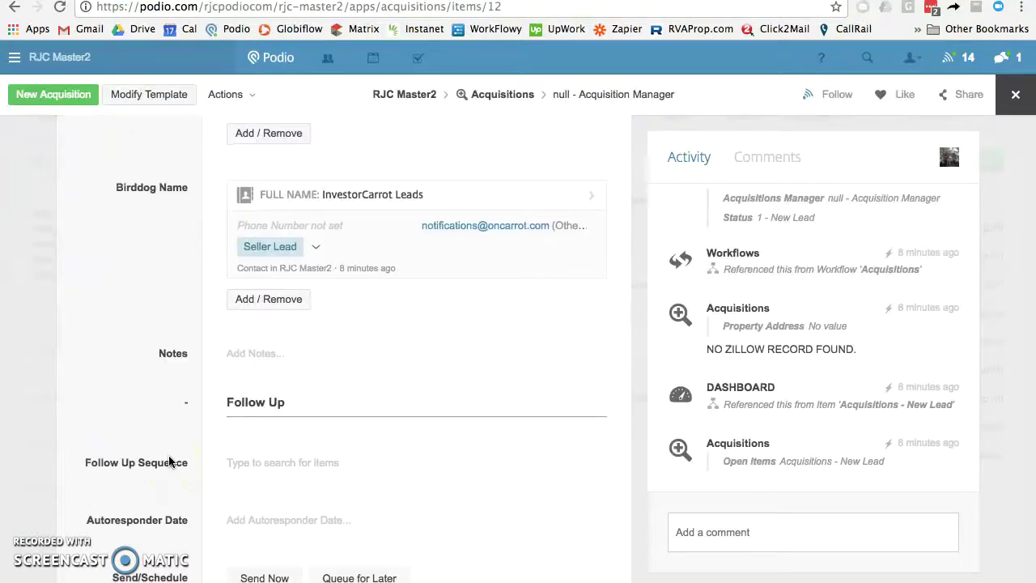
scroll(169, 461, "down", 15)
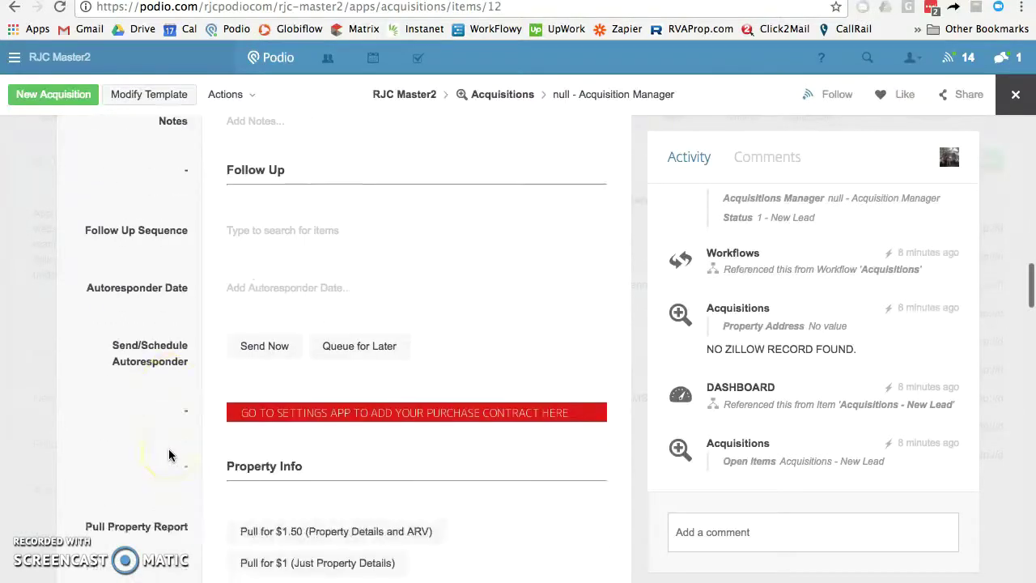
scroll(169, 456, "down", 6)
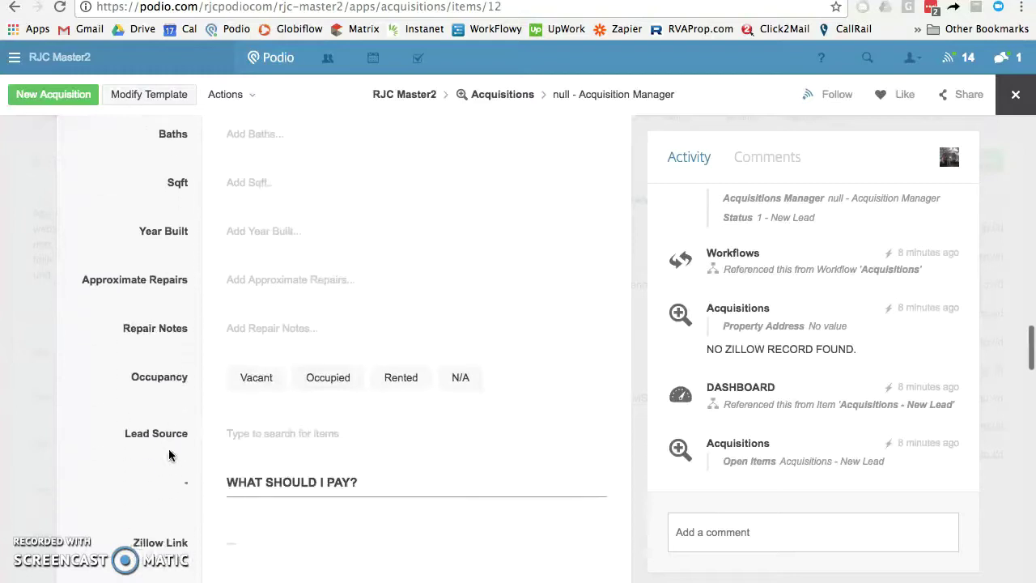
left_click(254, 429)
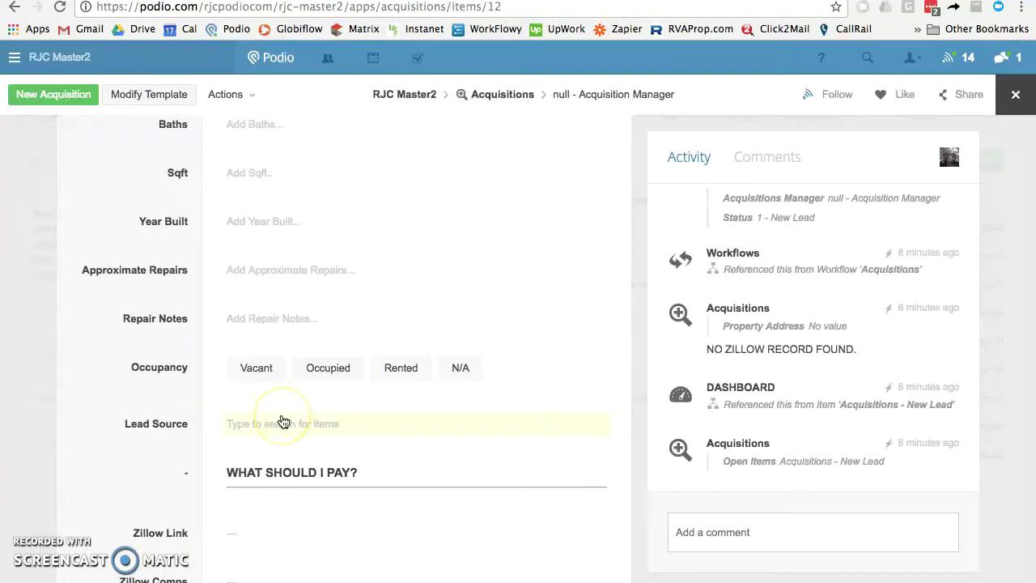
scroll(89, 292, "up", 10)
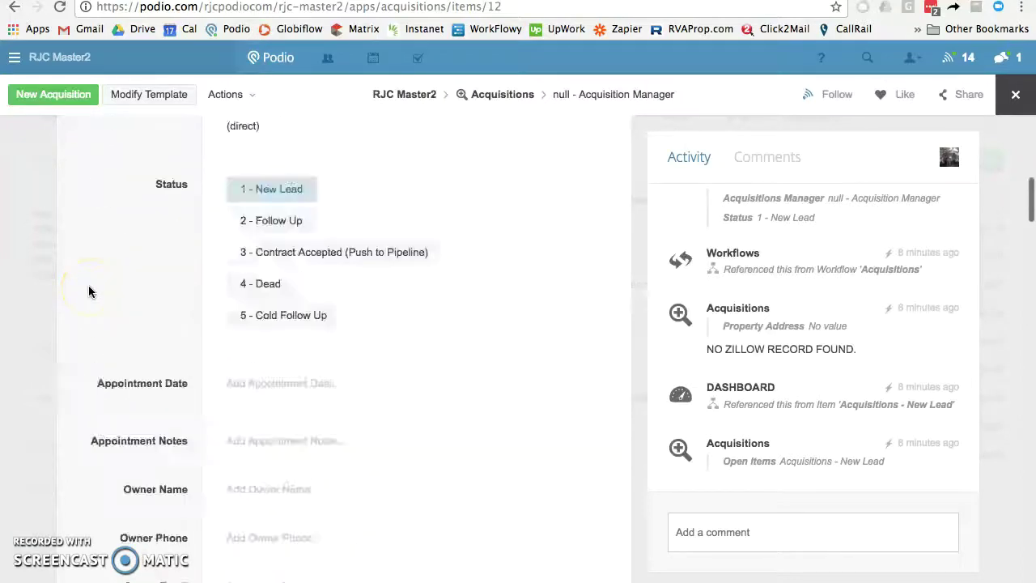